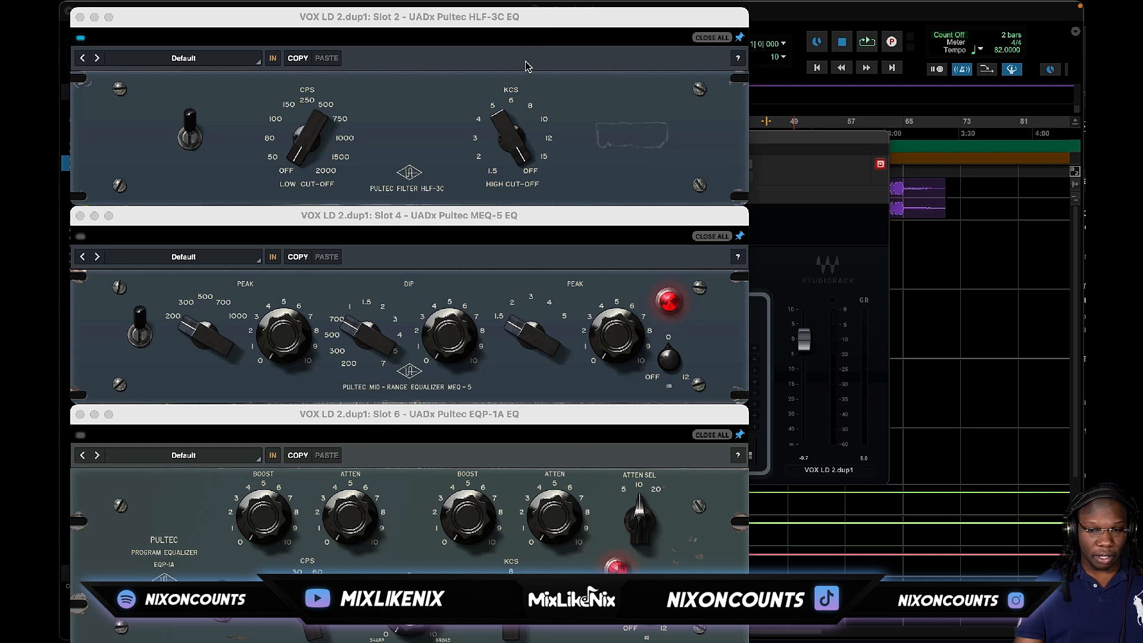
Step: Move the StudioRack window aside and close the Pultec EQP-1A, MEQ-5 and HLF-3C plugin windows
left_click(583, 40)
left_click_drag(566, 137, 831, 163)
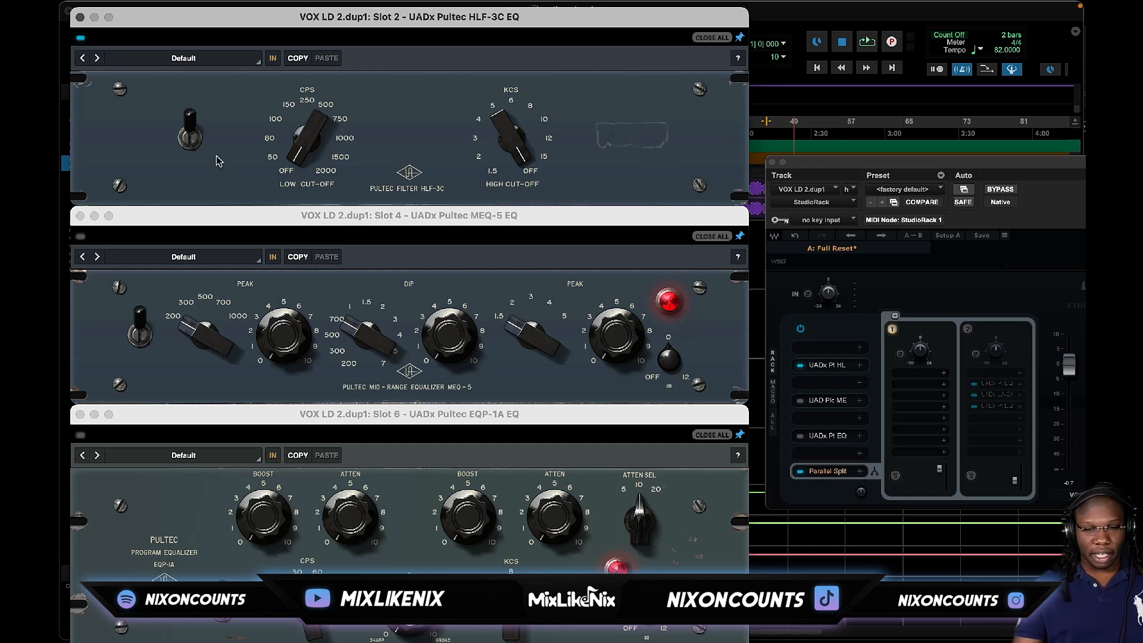
left_click(474, 223)
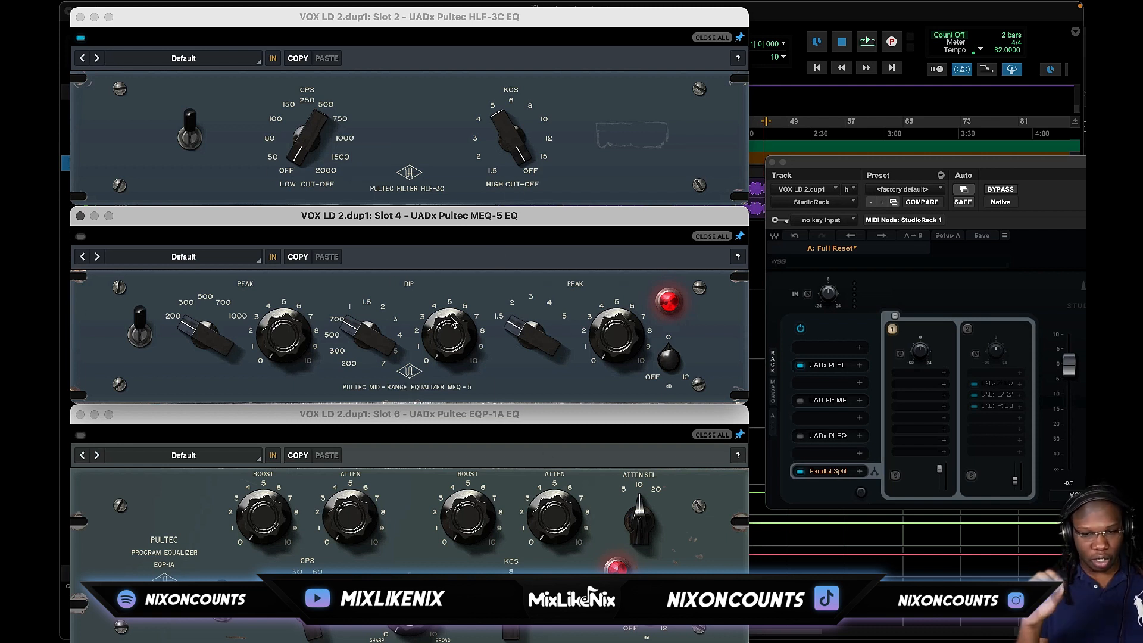
left_click(507, 427)
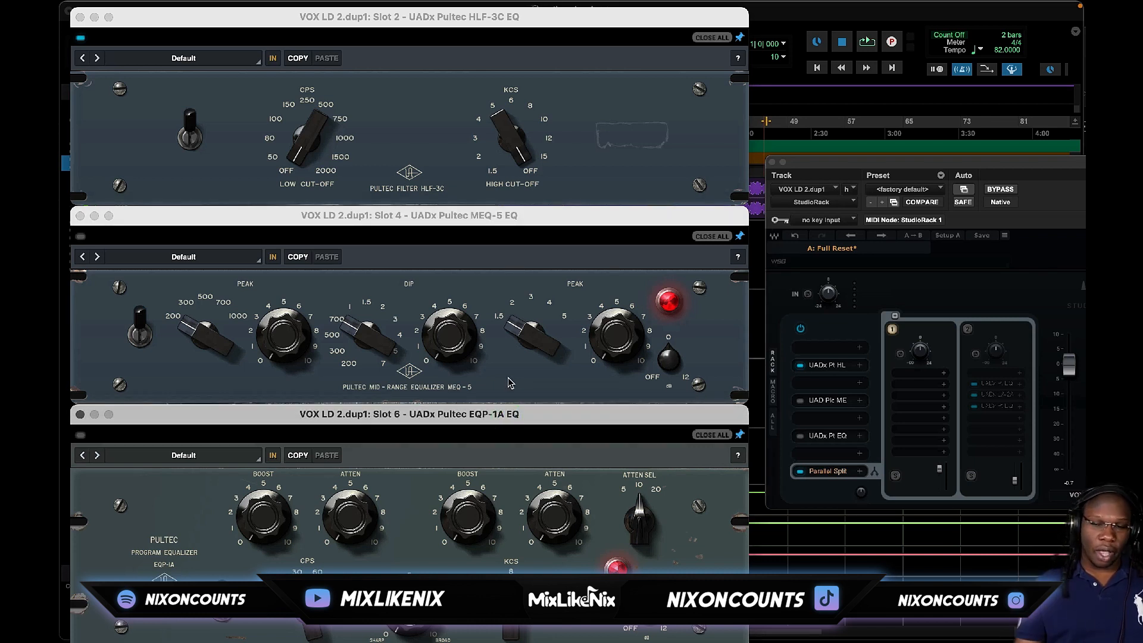
left_click(80, 415)
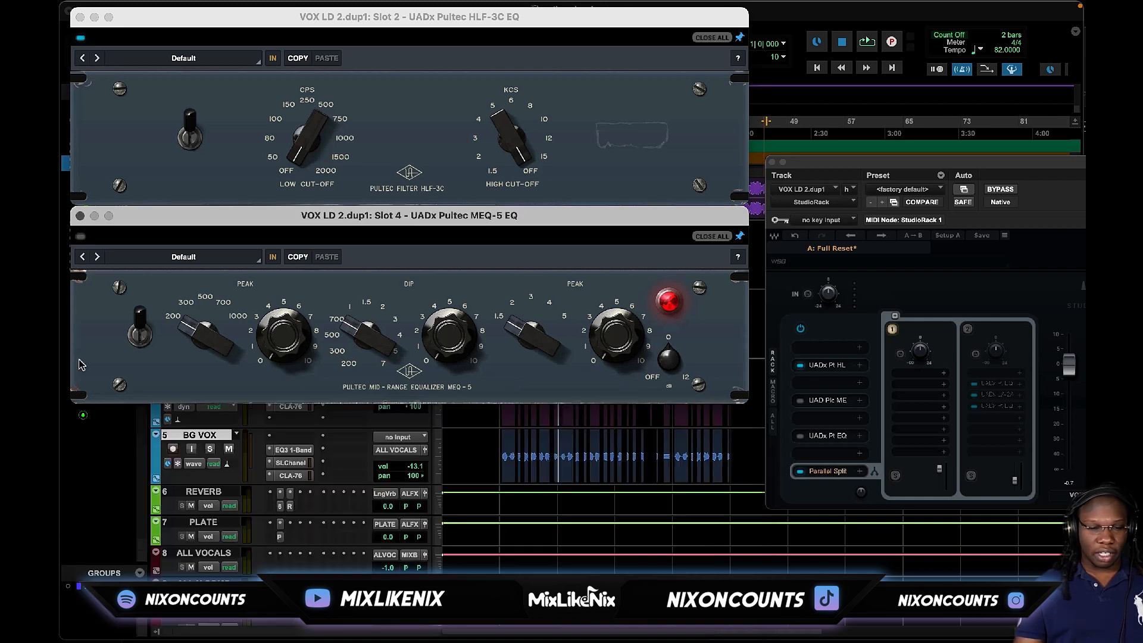
left_click(79, 216)
left_click(79, 18)
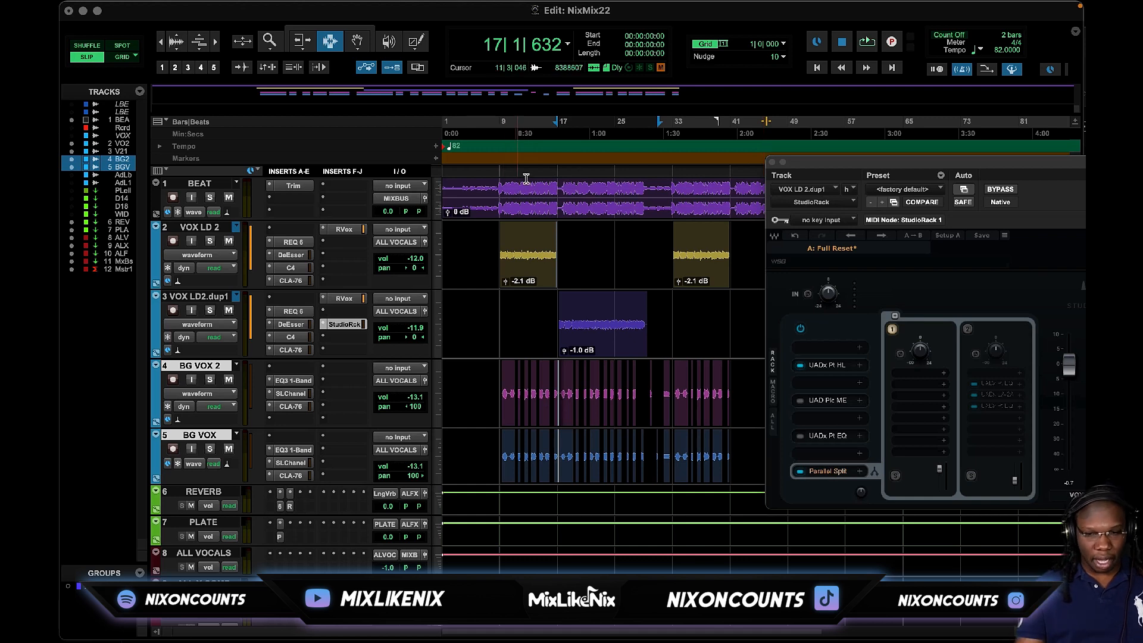
Step: Play the session and bypass StudioRack on the VOX LD 2.dup1 track to hear the vocal without it, stopping playback when done
left_click(865, 41)
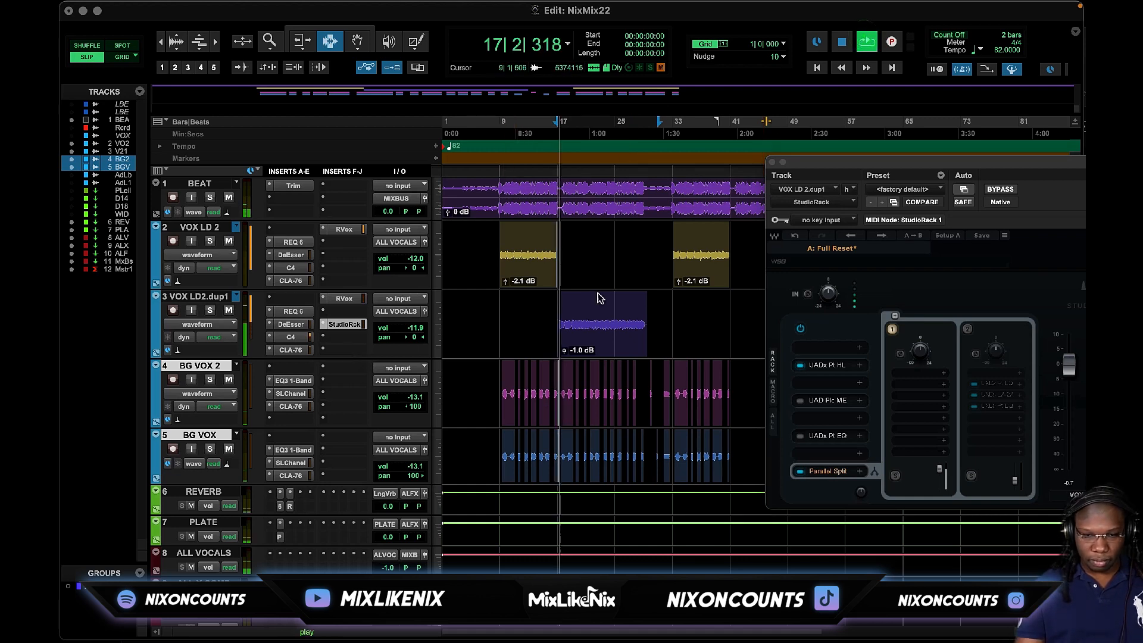
left_click(998, 191)
left_click_drag(981, 162, 879, 158)
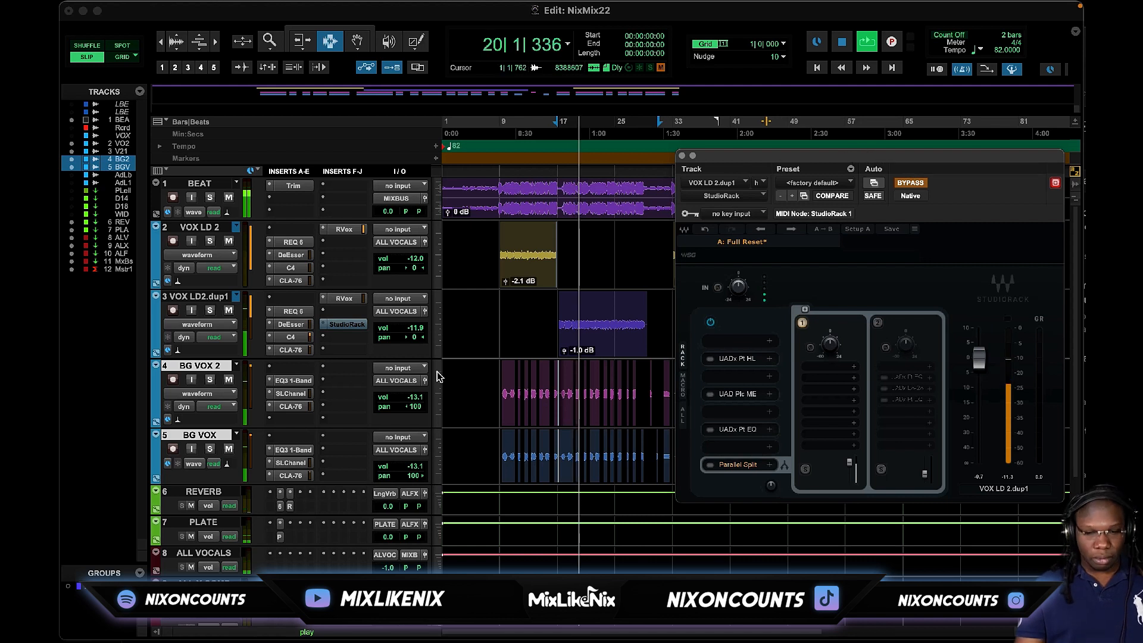
scroll(508, 350, "down", 5)
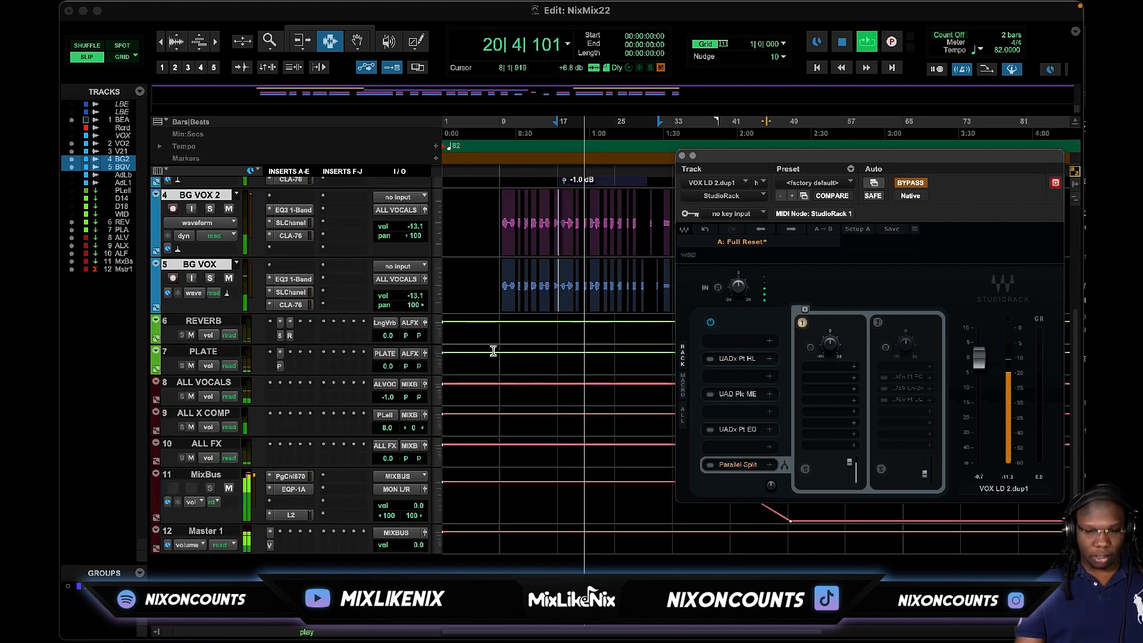
scroll(496, 357, "up", 5)
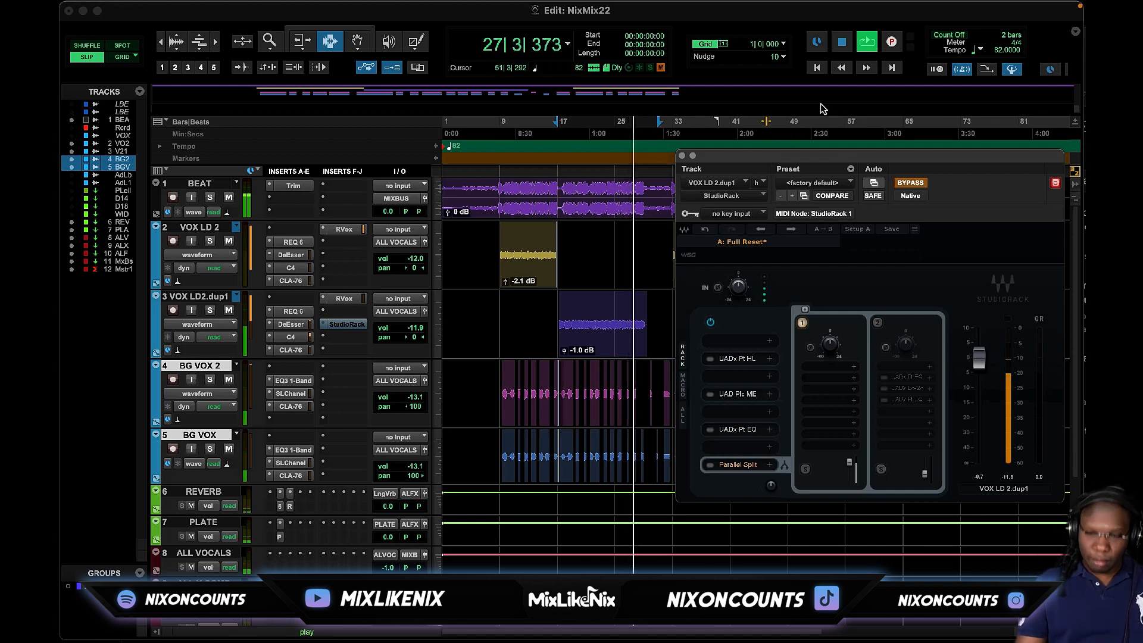
left_click(841, 42)
Step: Open the Pultec EQP-1A on the MixBus track, examine its boost, attenuation and bandwidth controls, and close it
scroll(431, 308, "down", 5)
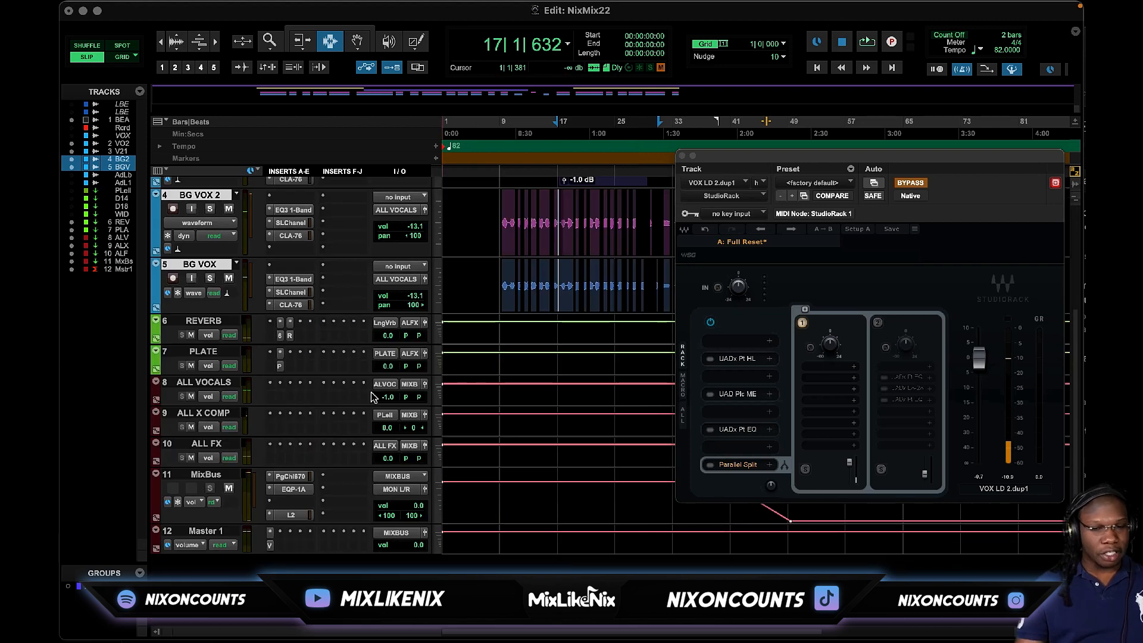
left_click(302, 489)
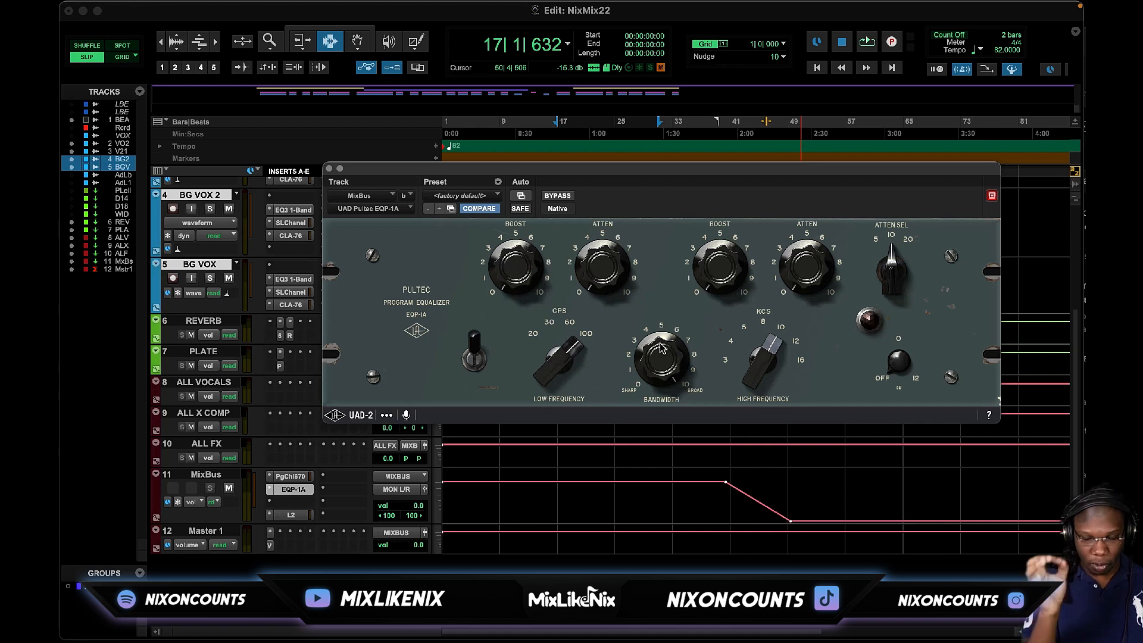
left_click(642, 388)
left_click(700, 394)
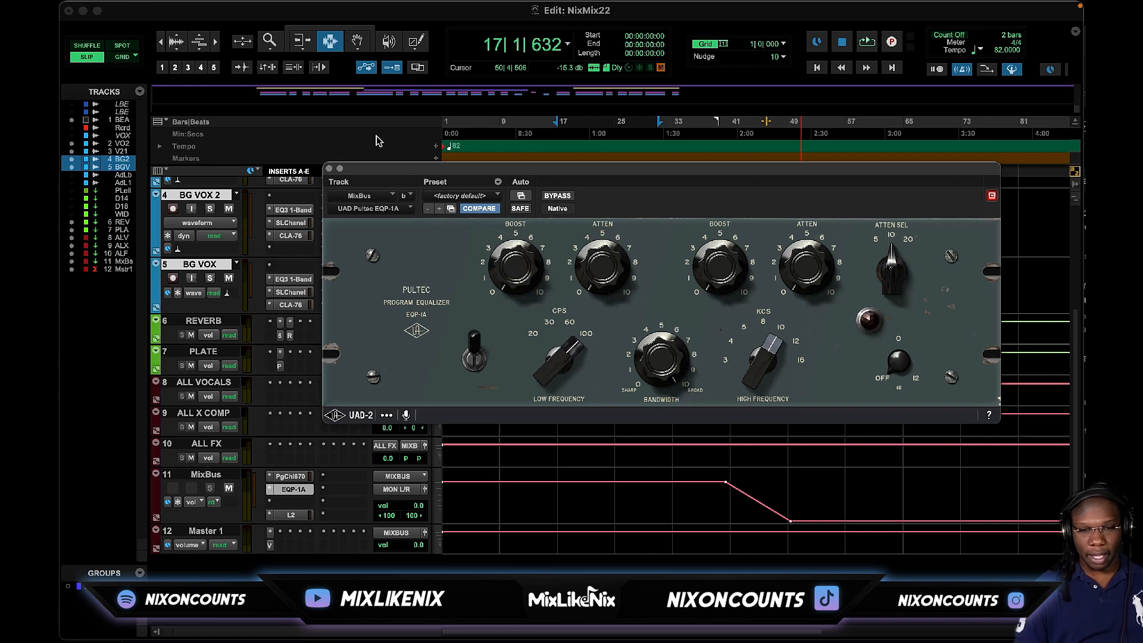
left_click(329, 168)
Step: Reopen StudioRack on the VOX LD 2.dup1 track, move it clear of the inserts and take it out of bypass
scroll(397, 257, "up", 3)
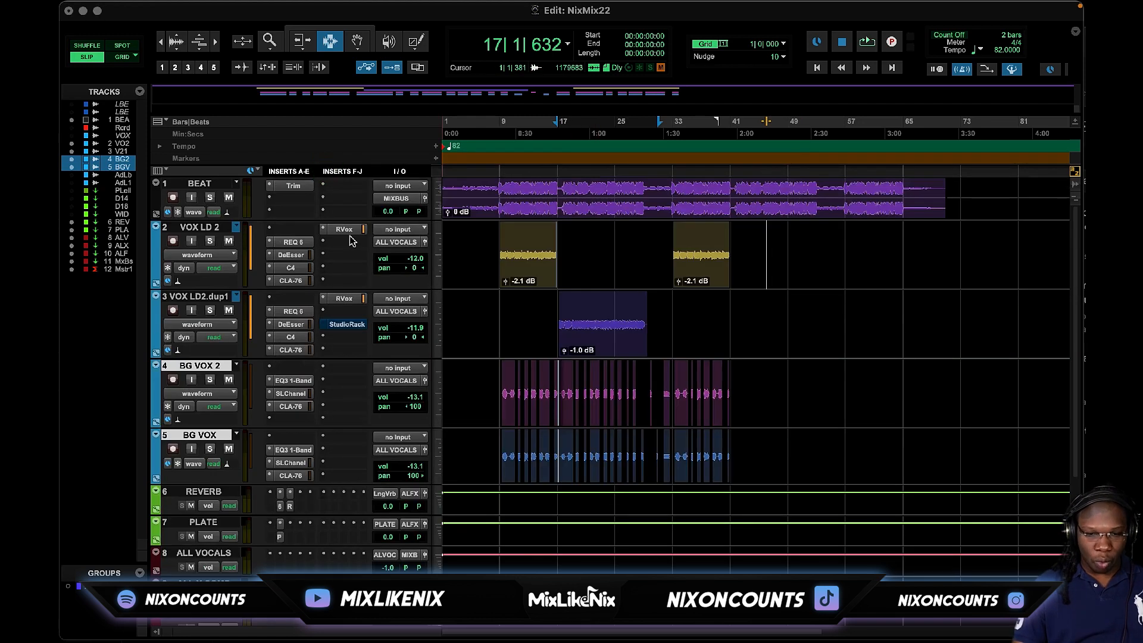
left_click(350, 325)
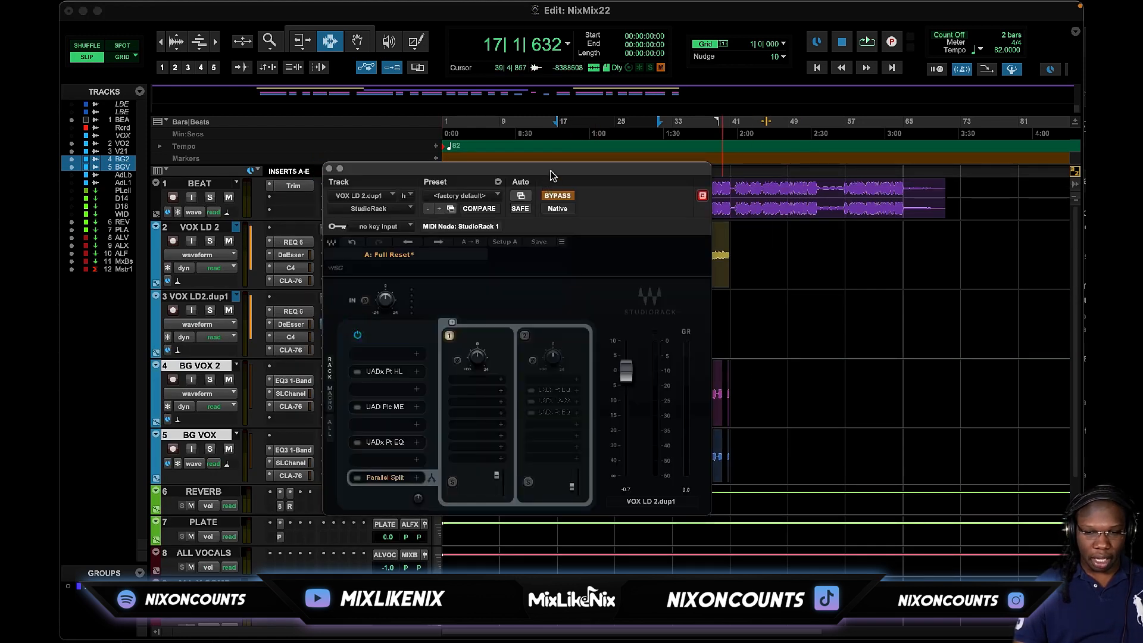
left_click_drag(571, 164, 849, 132)
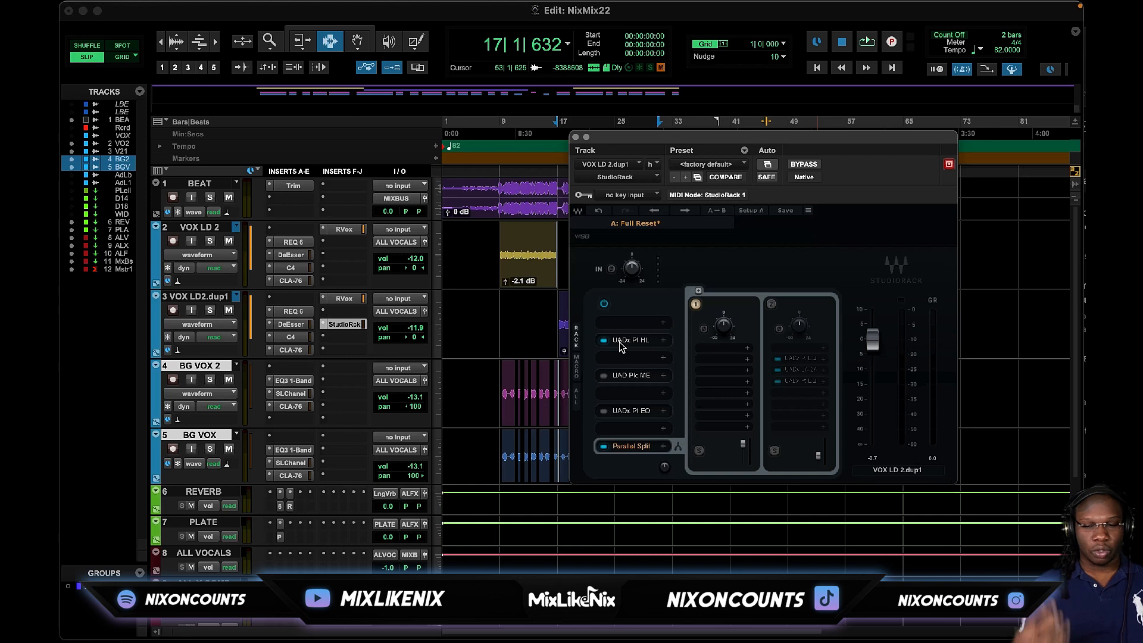
mouse_move(625, 342)
left_mouse_down()
mouse_move(624, 399)
mouse_move(623, 347)
mouse_move(642, 338)
left_mouse_up()
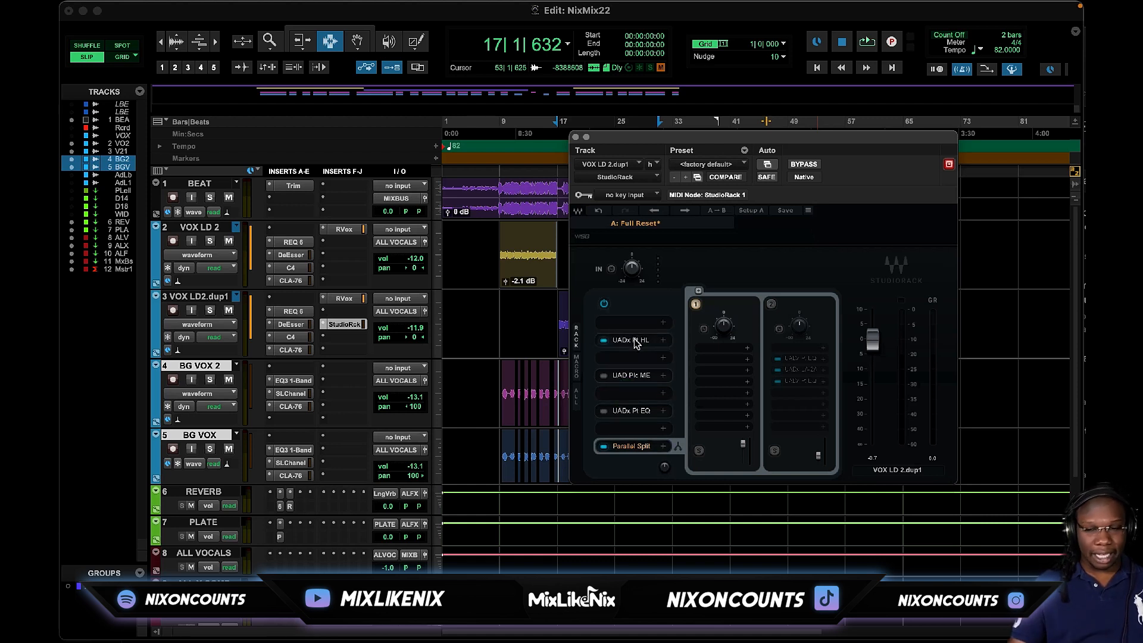
Step: Open the Pultec HLF-3C from the StudioRack chain and set its low cut-off to 150 CPS during playback
double_click(631, 340)
left_click(867, 42)
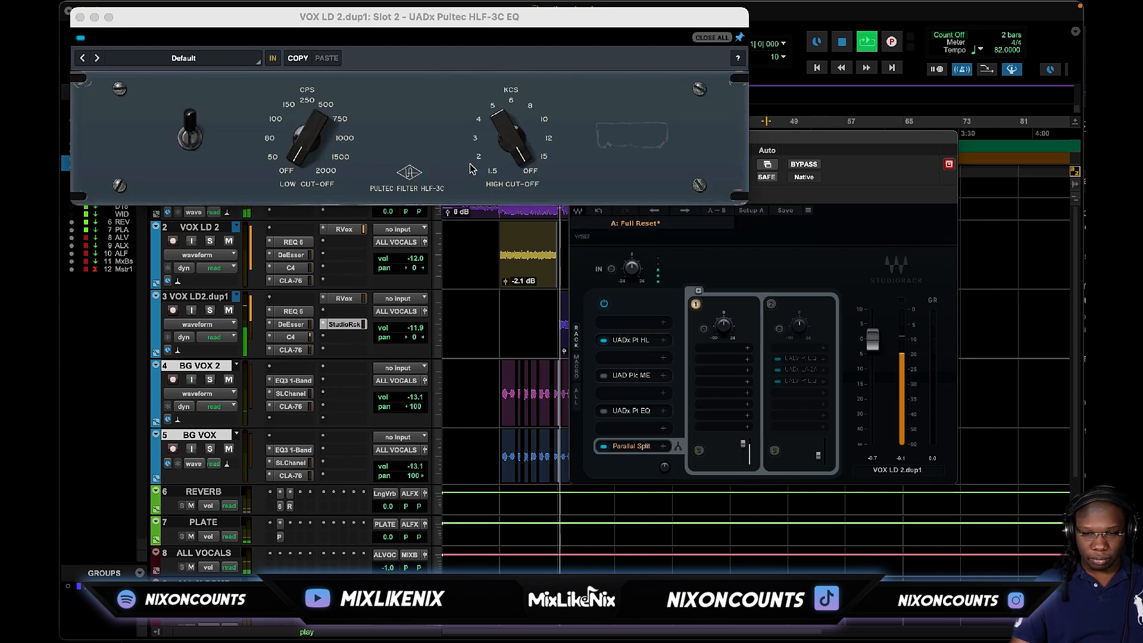
left_click_drag(302, 156, 299, 122)
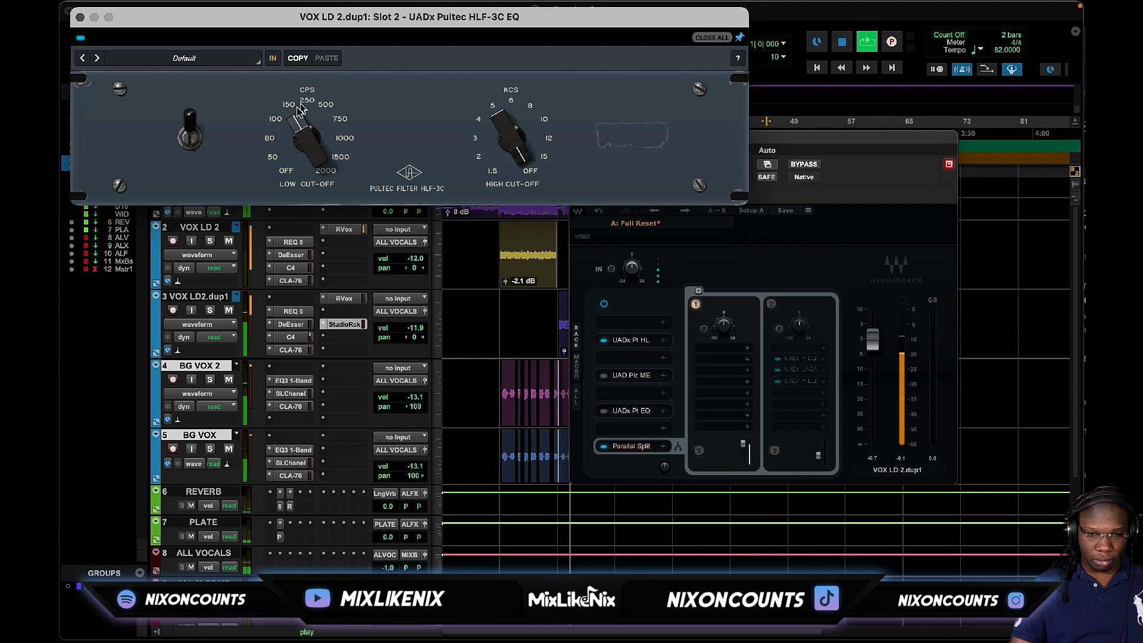
left_click(81, 38)
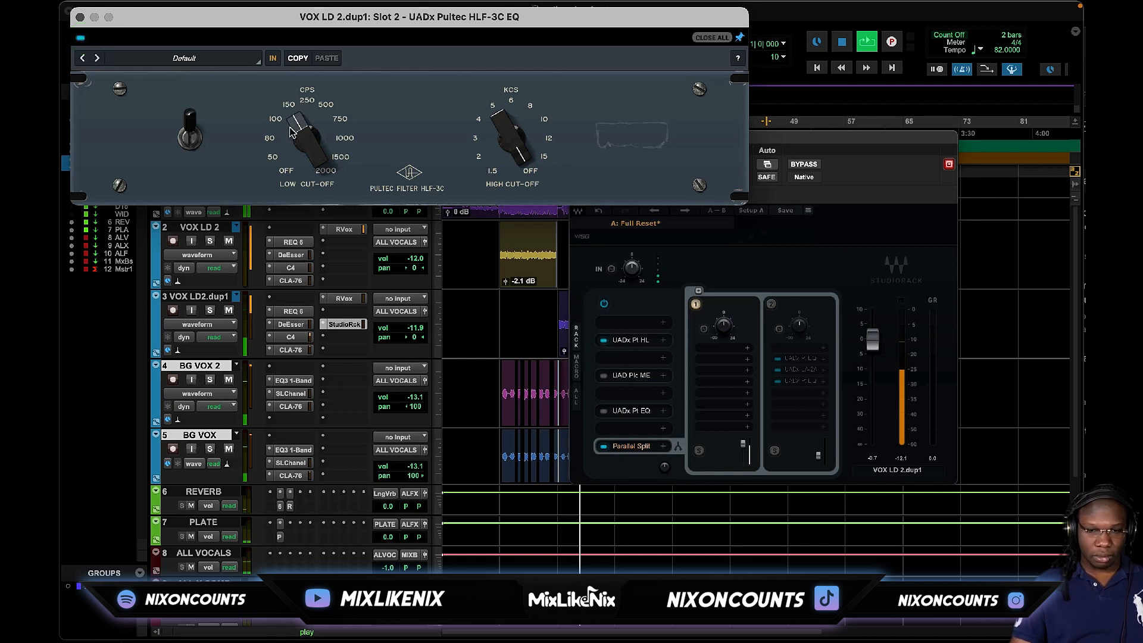
mouse_move(301, 113)
left_mouse_down()
mouse_move(324, 97)
mouse_move(320, 140)
mouse_move(319, 126)
left_mouse_up()
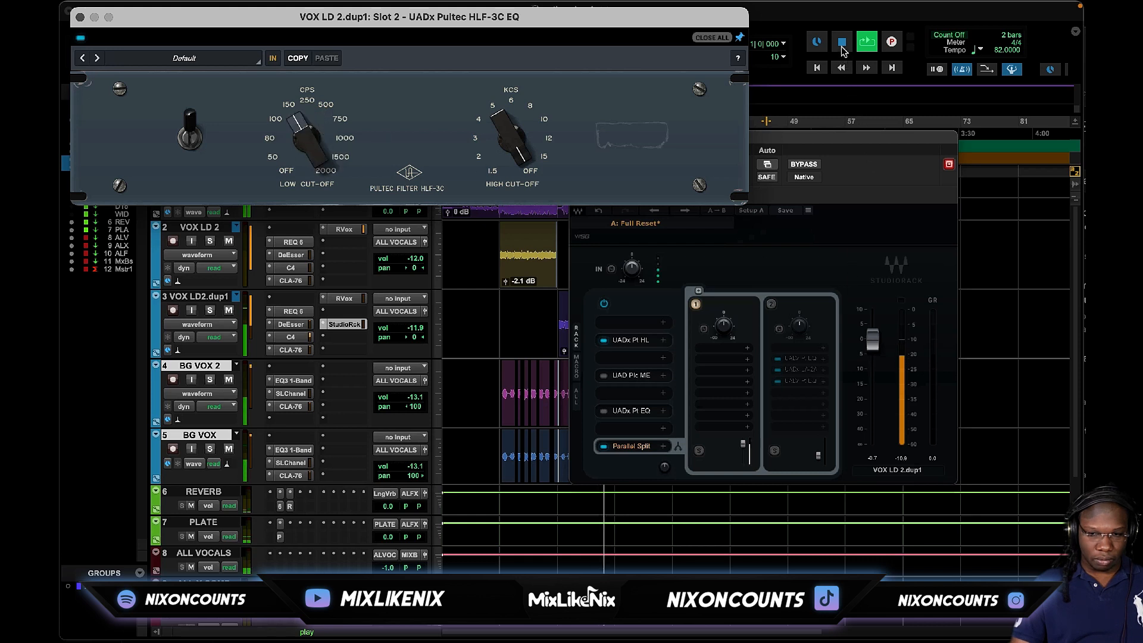
Step: Compare the vocal with the HLF-3C disabled and re-enabled, and stop playback
left_click(81, 38)
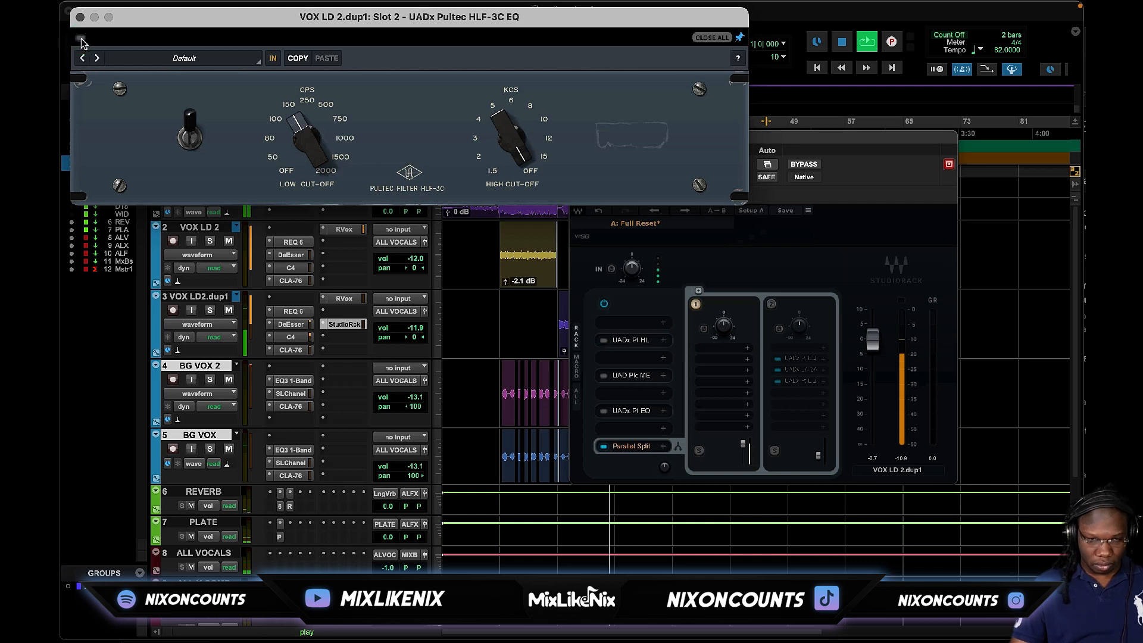
left_click(81, 39)
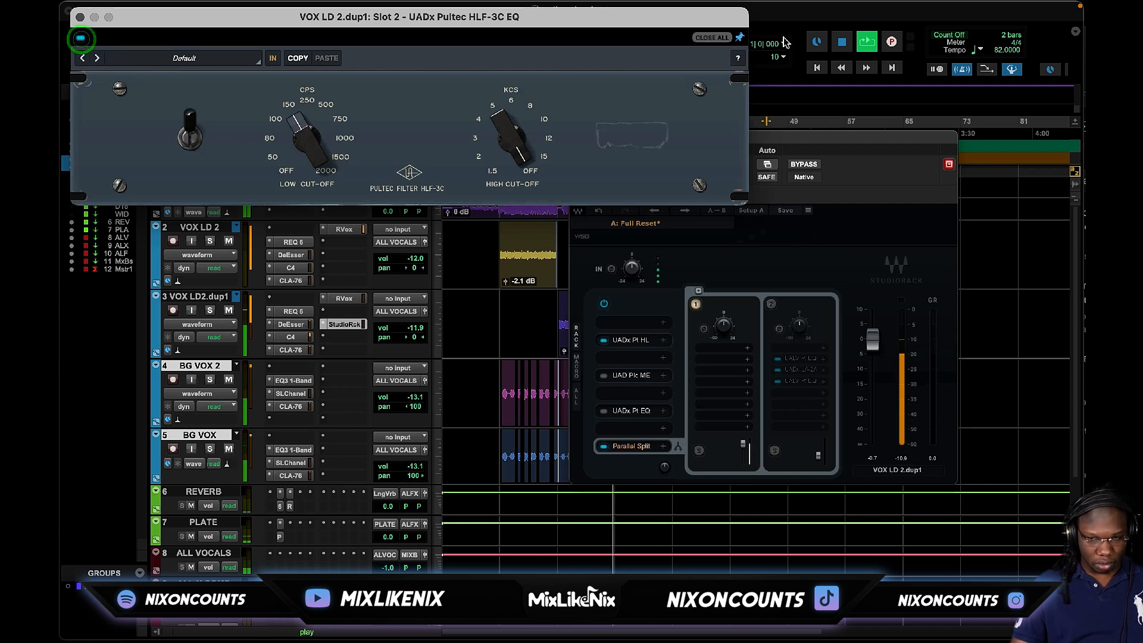
left_click(840, 43)
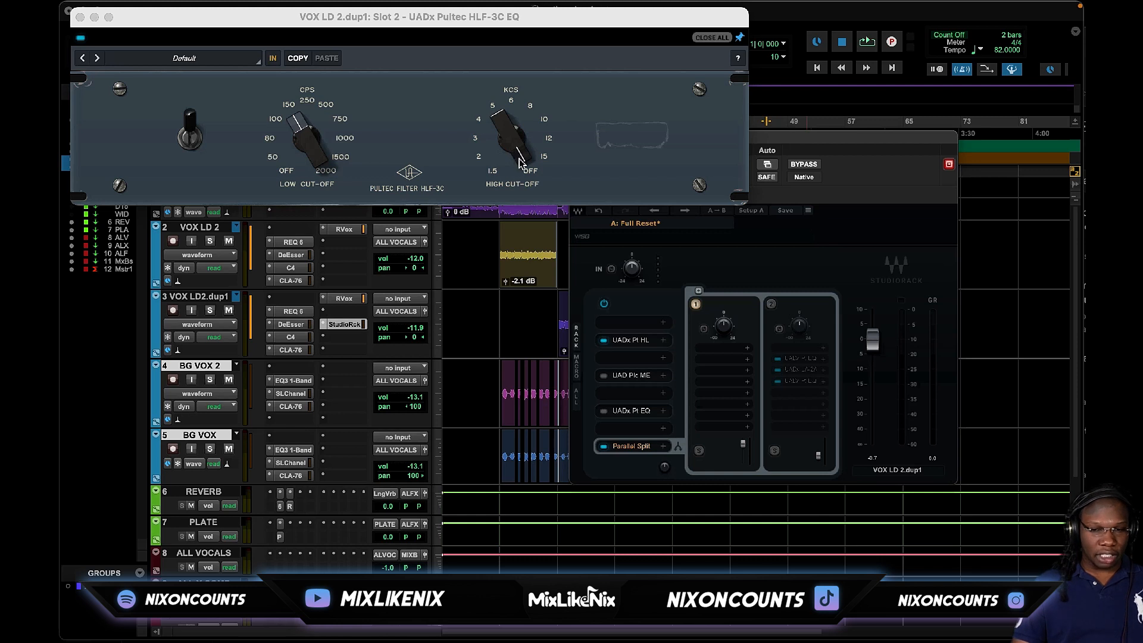
Step: Try the HLF-3C high cut-off at 15 KCS during playback, compare it against bypass, and return the control to OFF
left_click(867, 43)
mouse_move(512, 146)
left_mouse_down()
mouse_move(526, 314)
mouse_move(519, 241)
mouse_move(536, 146)
mouse_move(512, 291)
mouse_move(510, 249)
mouse_move(532, 152)
left_mouse_up()
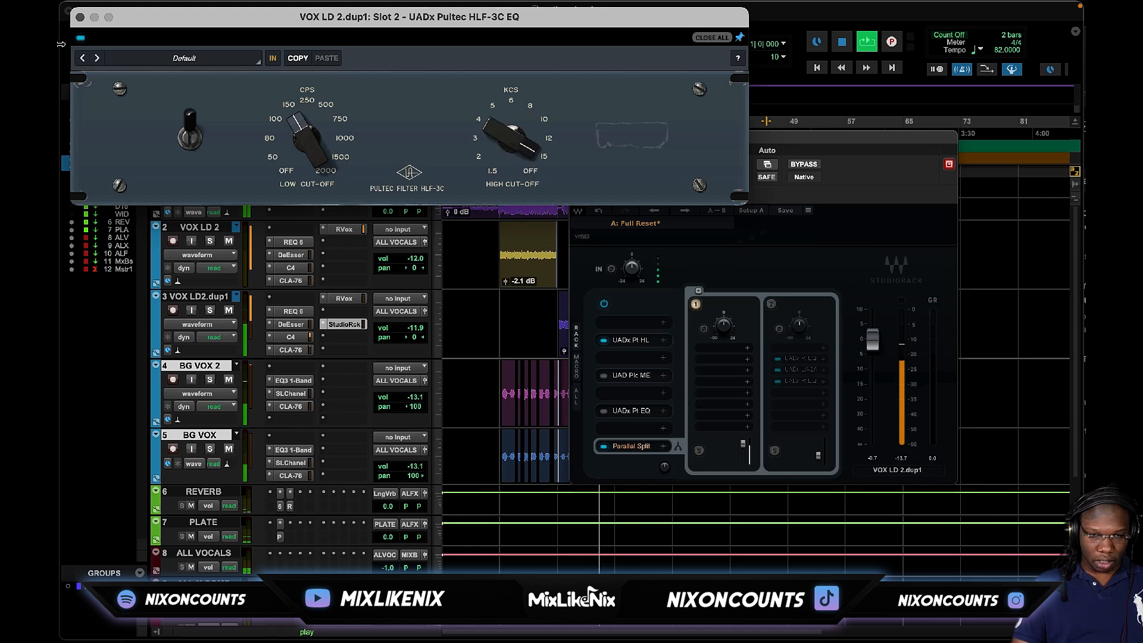
left_click(81, 40)
left_click(604, 341)
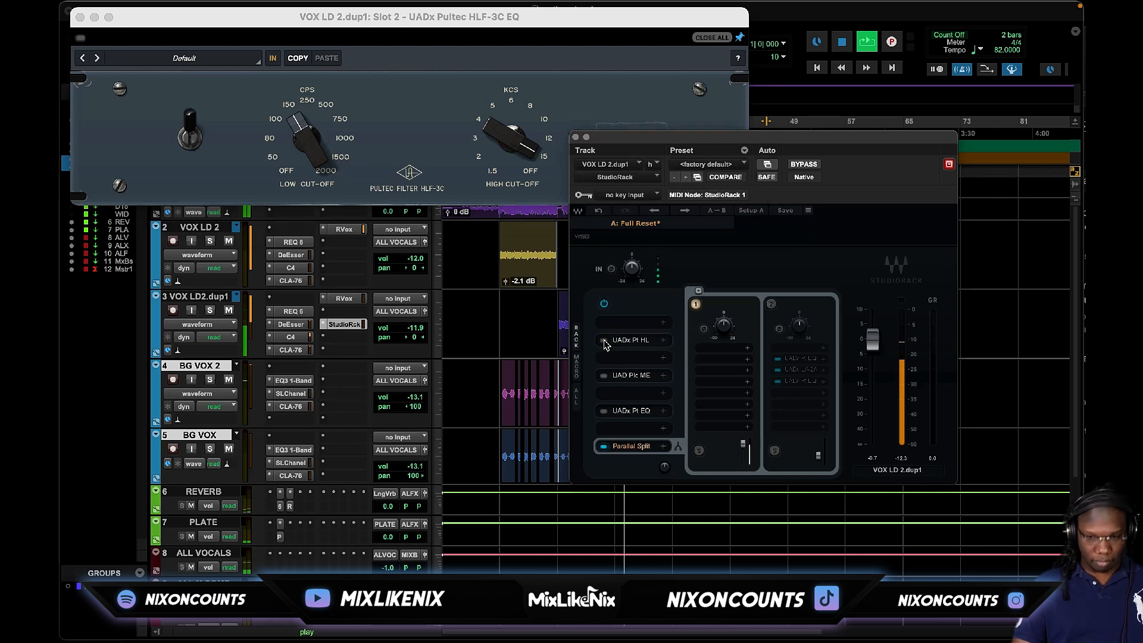
left_click(604, 342)
left_click(604, 342)
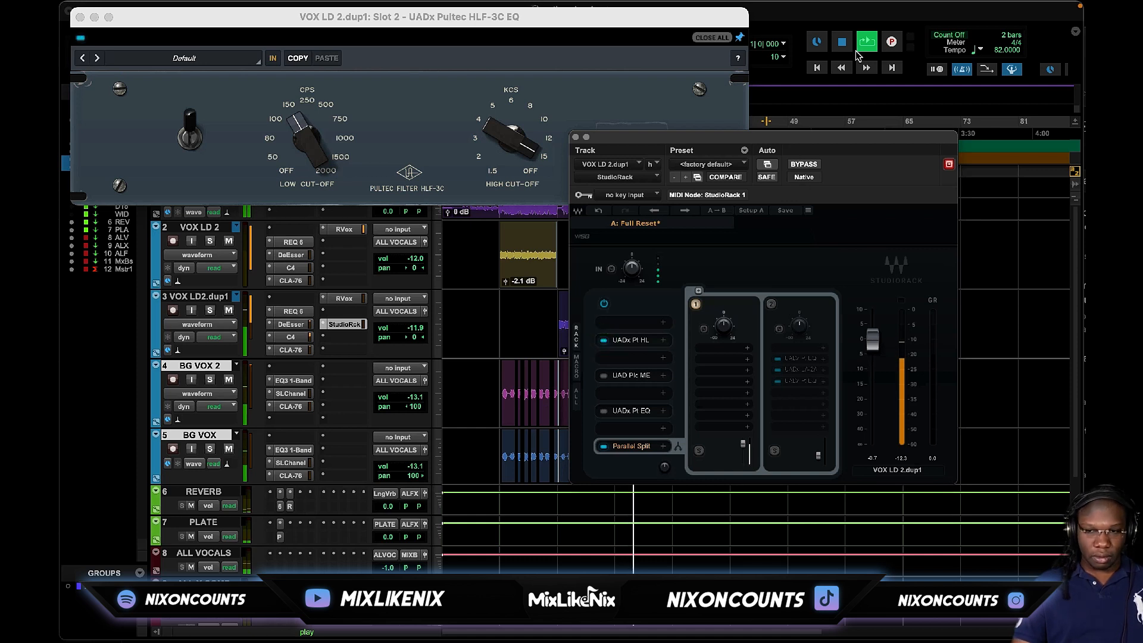
left_click_drag(526, 150, 520, 146)
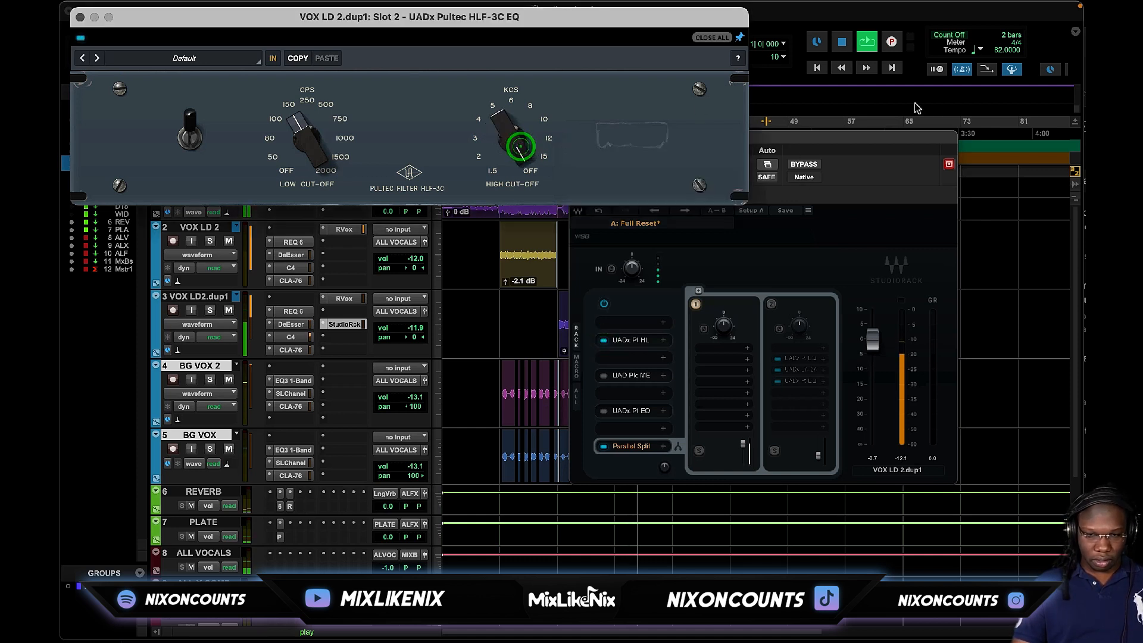
left_click(837, 40)
Step: Open the Pultec MEQ-5 from StudioRack and arrange its window together with the HLF-3C and StudioRack windows
left_click_drag(796, 134, 796, 177)
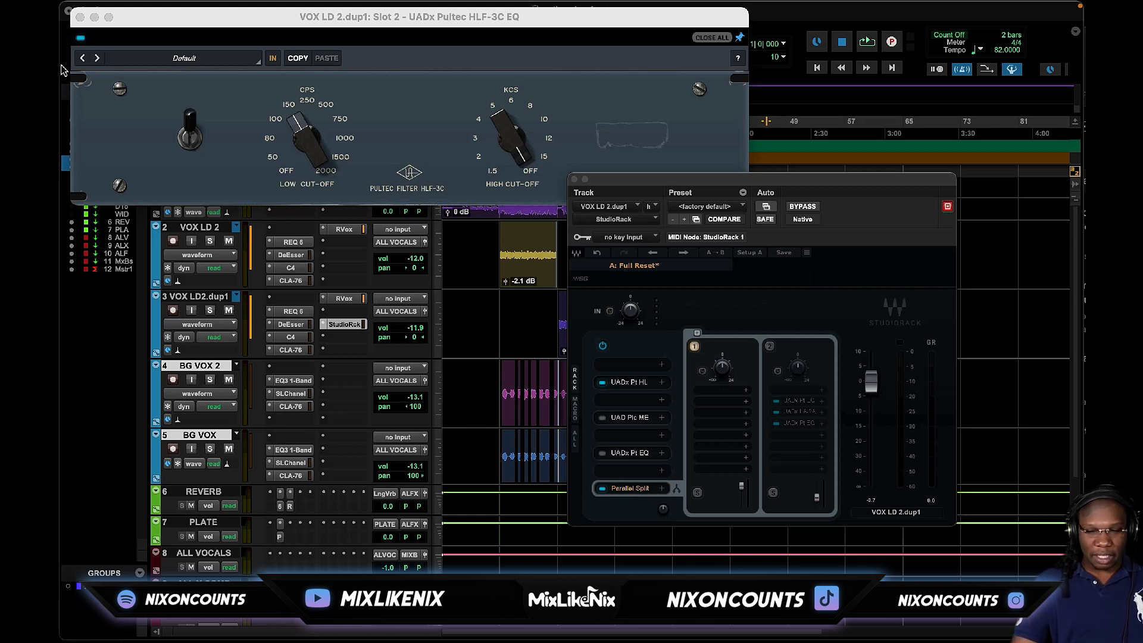
left_click(80, 18)
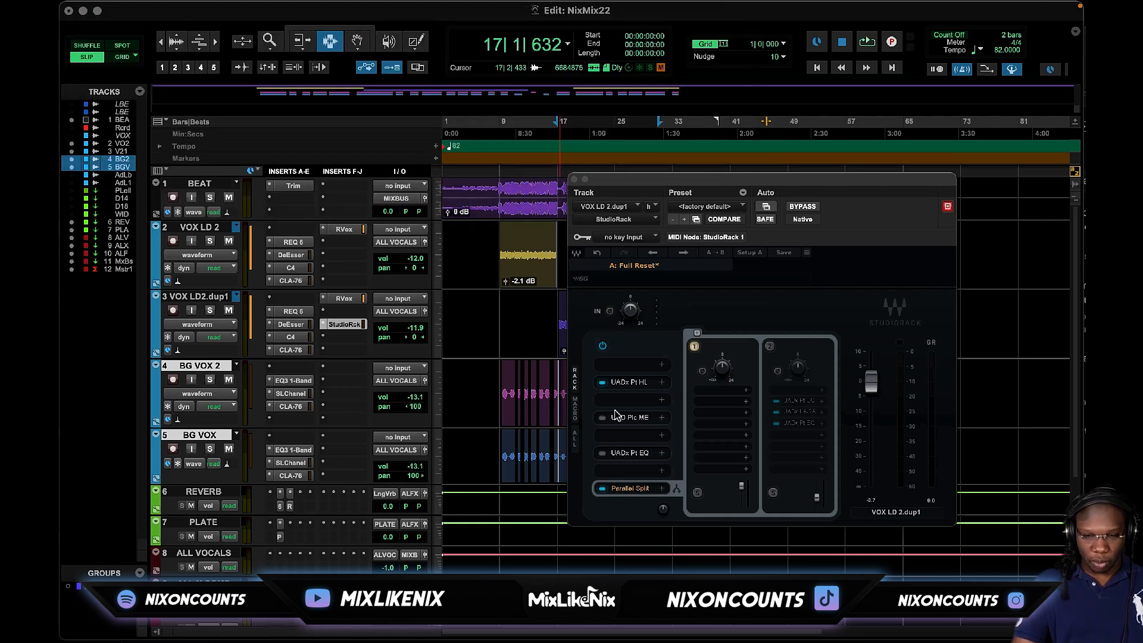
left_click(619, 416)
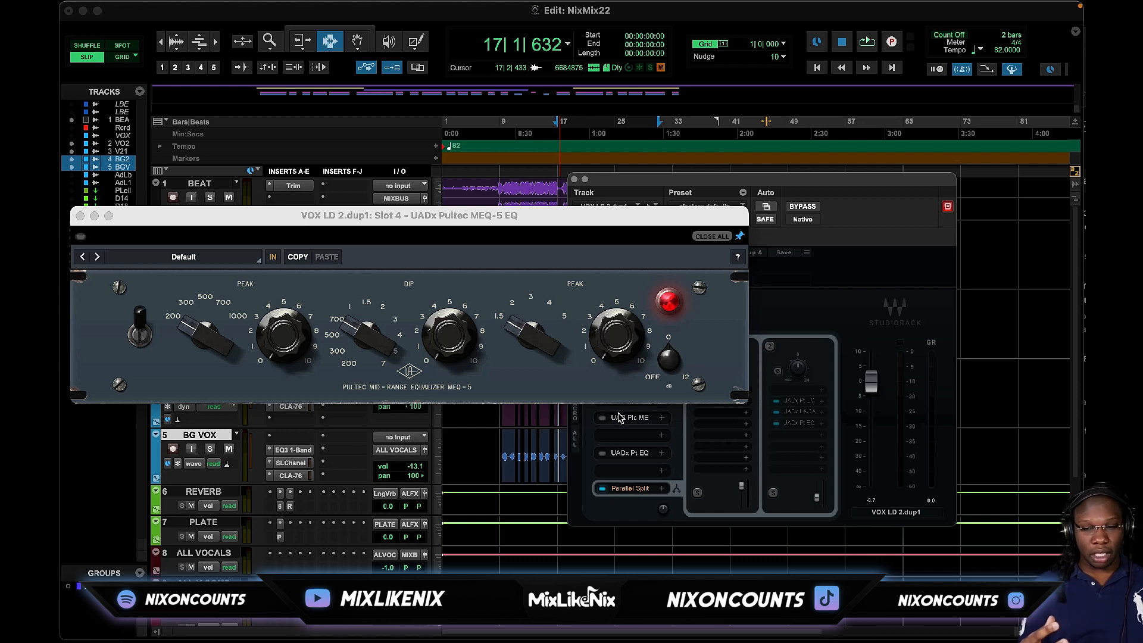
left_click(747, 181)
left_click(637, 386)
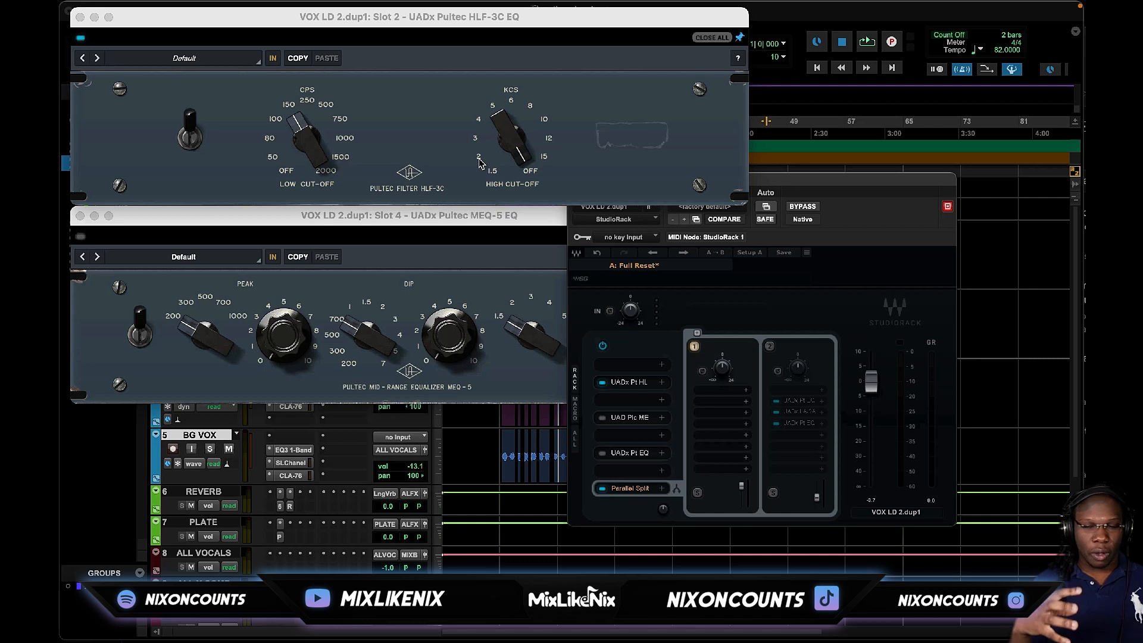
left_click_drag(463, 218, 470, 219)
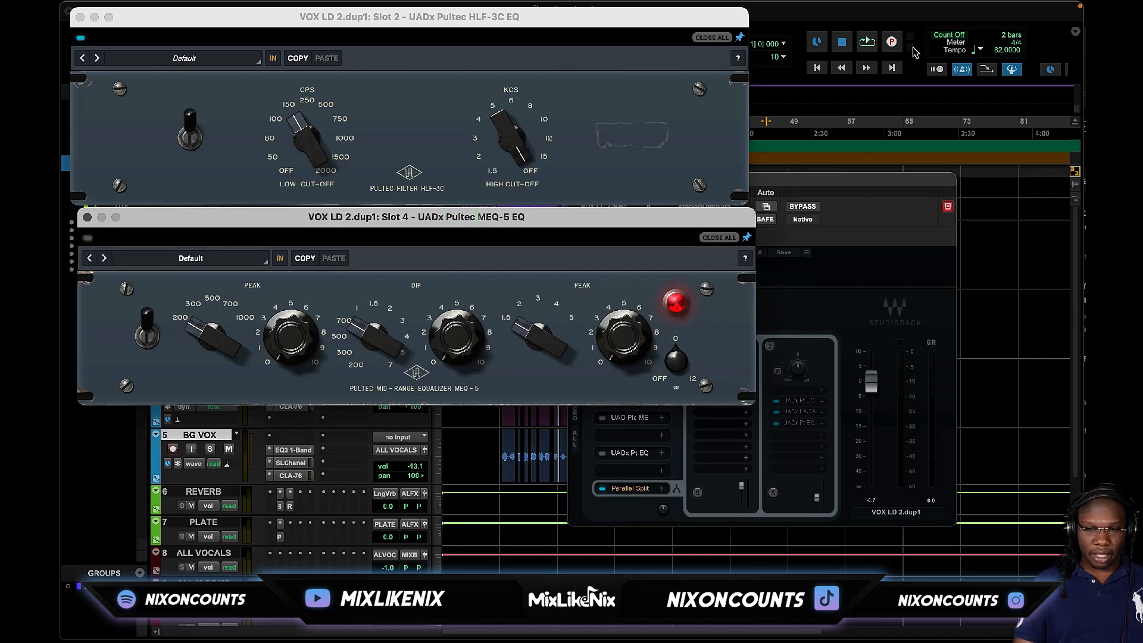
Step: During playback, adjust the MEQ-5 low peak boost, set its peak frequency to 700, and enable the plugin
key("space")
left_click_drag(274, 345, 302, 258)
left_click_drag(241, 328, 234, 293)
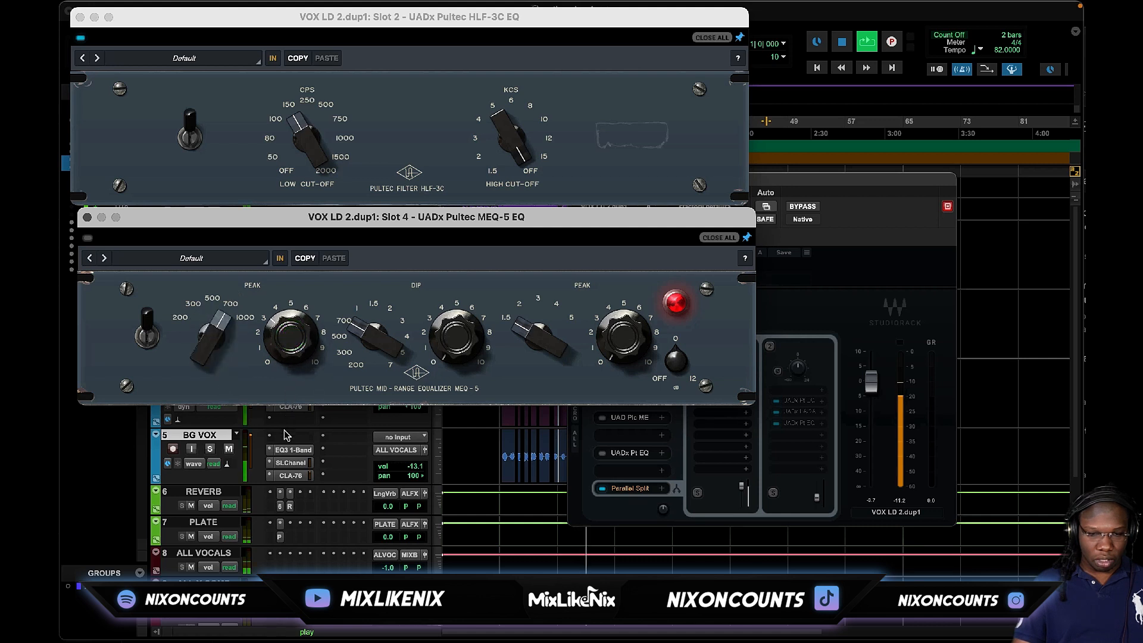
left_click(90, 239)
Step: Set the MEQ-5 low peak frequency to 300, adjust its boost, and compare the vocal with the plugin bypassed and re-enabled
left_click_drag(209, 333, 230, 393)
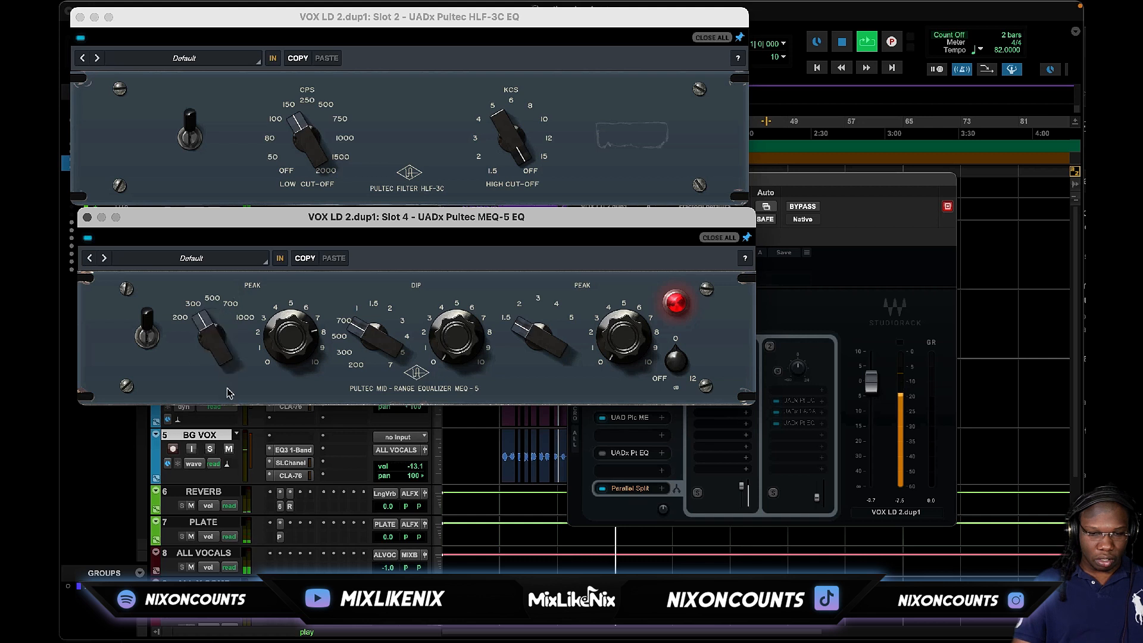
left_click_drag(291, 347, 284, 423)
left_click(87, 239)
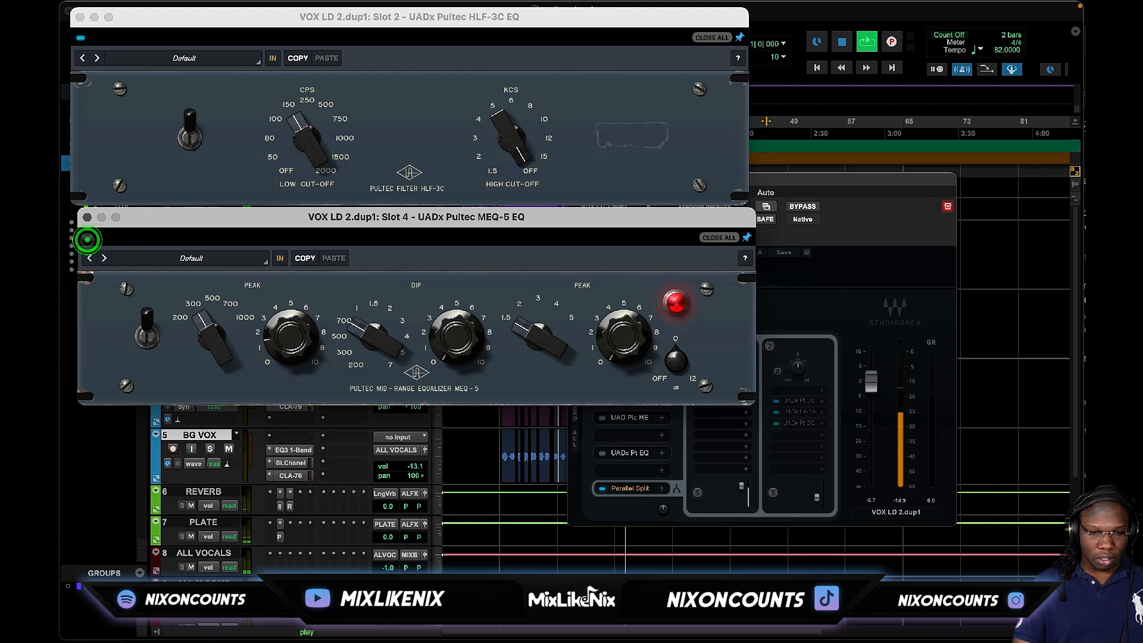
left_click(87, 240)
mouse_move(298, 149)
left_mouse_down()
mouse_move(308, 120)
mouse_move(310, 136)
left_mouse_up()
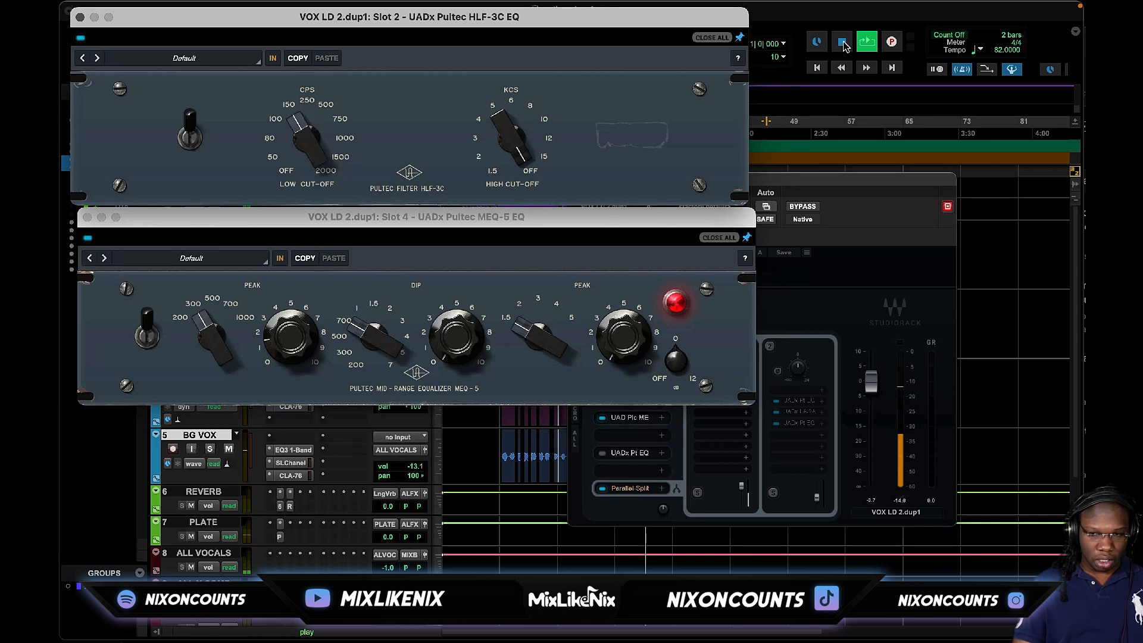
Step: Restart playback and try the MEQ-5 low peak at 200 while varying its boost
left_click(284, 344)
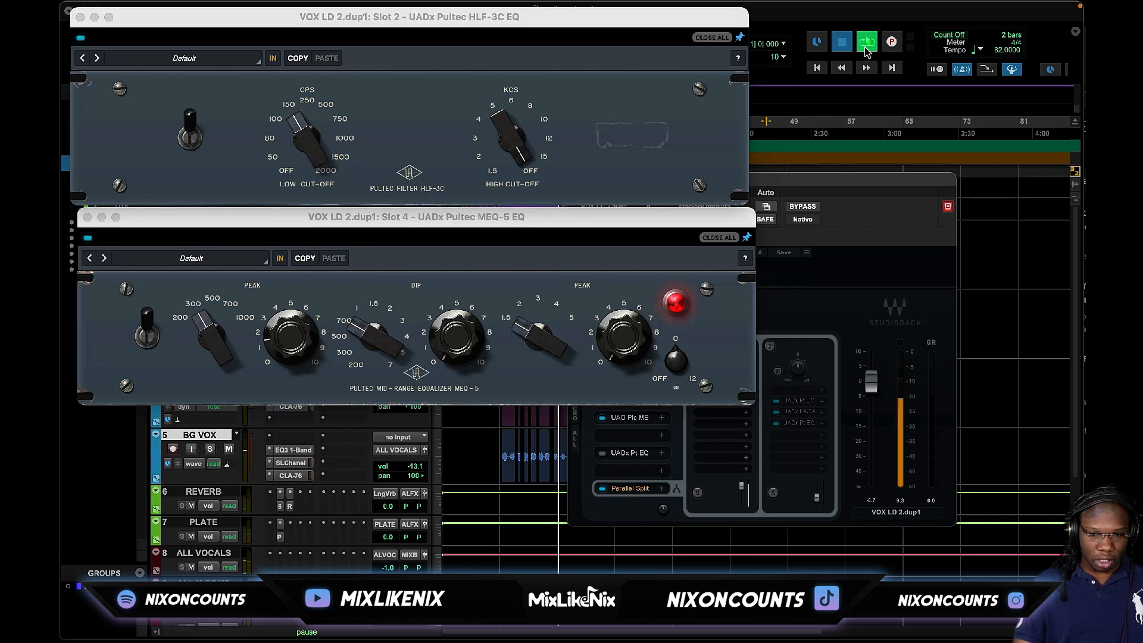
left_click(298, 336)
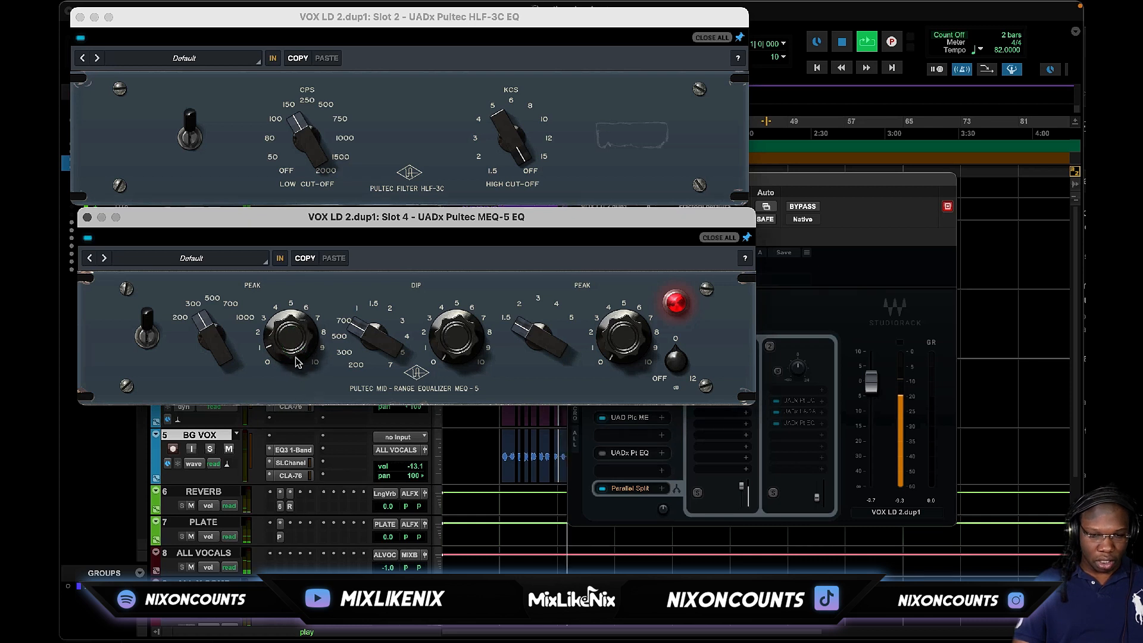
left_click(281, 344)
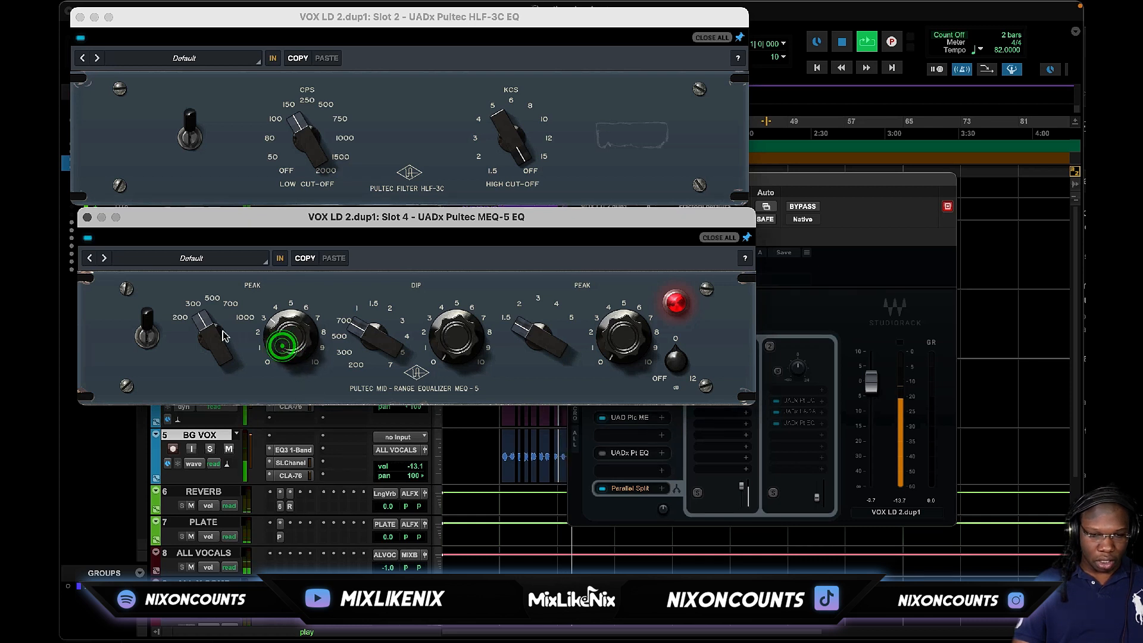
left_click_drag(216, 329, 222, 378)
left_click_drag(281, 334, 281, 353)
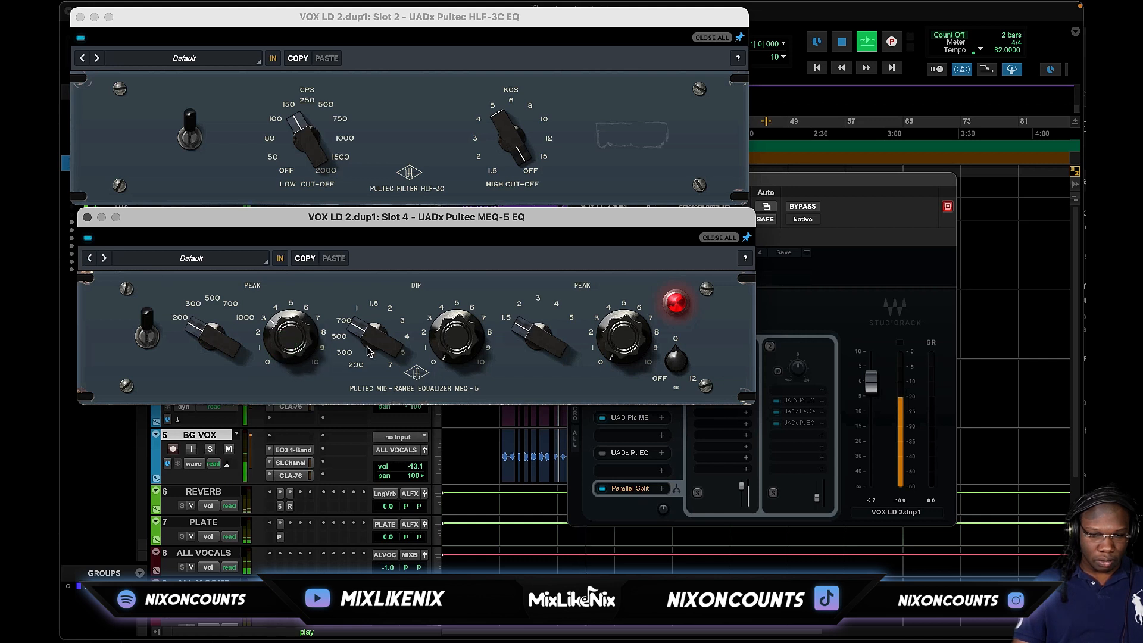
Step: Try the MEQ-5 dip at frequency 1 while sweeping the dip amount up and down
left_click_drag(368, 342, 374, 319)
left_click_drag(458, 340, 476, 265)
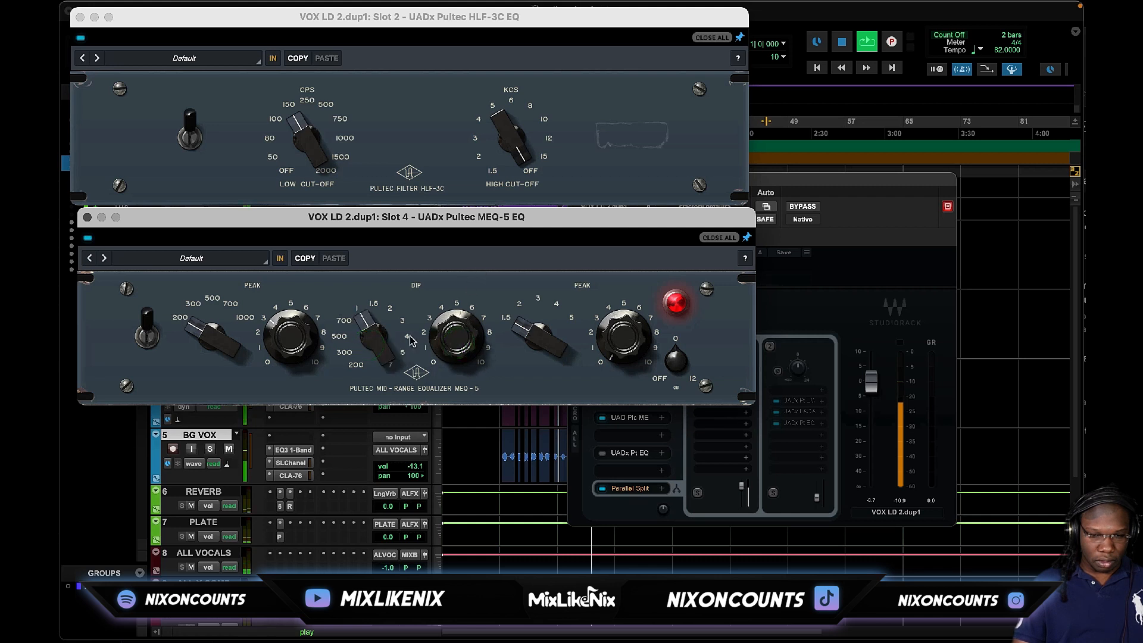
left_click_drag(399, 344, 451, 399)
left_click_drag(366, 351, 292, 318)
Step: Set the MEQ-5 low peak frequency to 300 and readjust its boost by ear
left_click(217, 340)
mouse_move(222, 341)
left_mouse_down()
mouse_move(299, 318)
mouse_move(220, 334)
mouse_move(222, 319)
left_mouse_up()
left_click_drag(261, 234, 231, 338)
left_click_drag(307, 334, 288, 474)
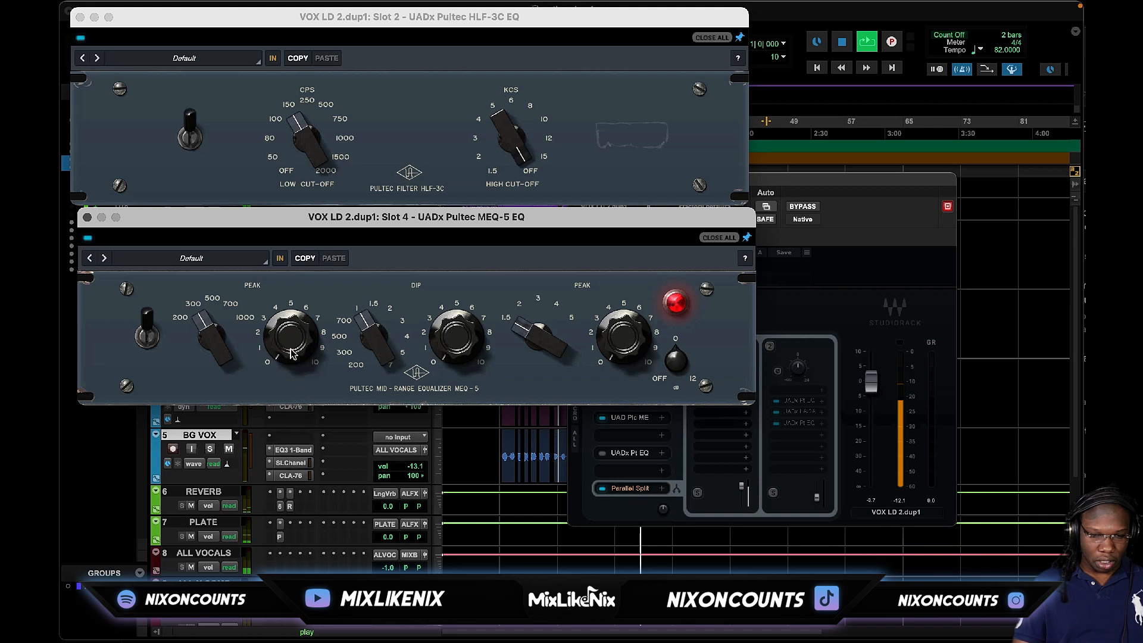
Step: Restart playback, lower the MEQ-5 dip frequency to 300, and raise the dip amount slightly
left_click(837, 42)
left_click(863, 43)
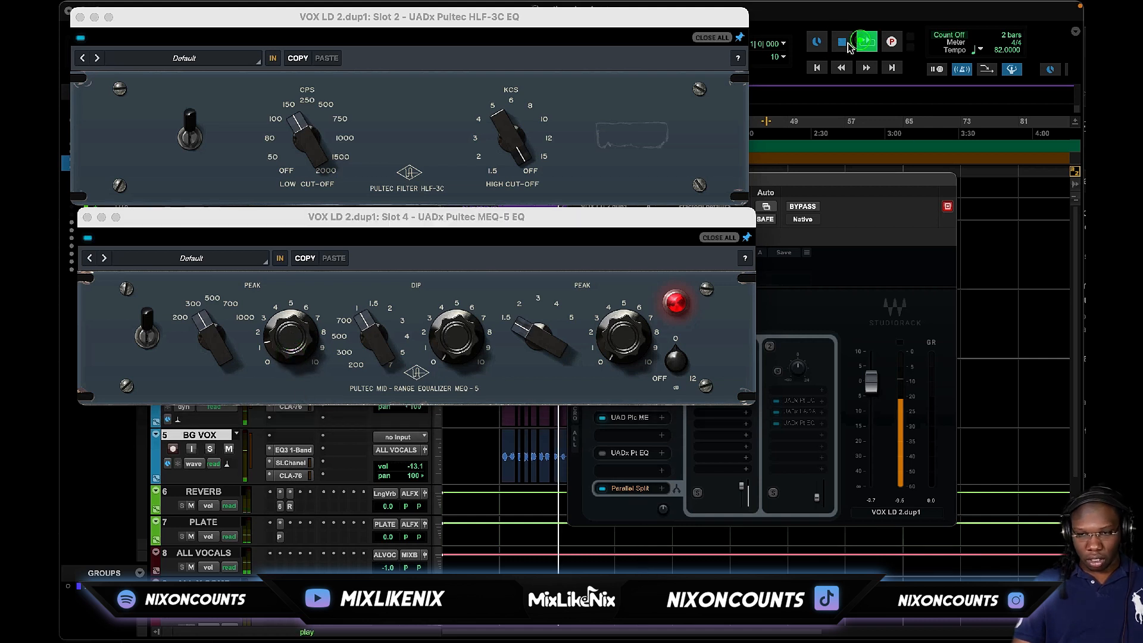
left_click_drag(376, 335, 374, 351)
left_click_drag(447, 331, 446, 324)
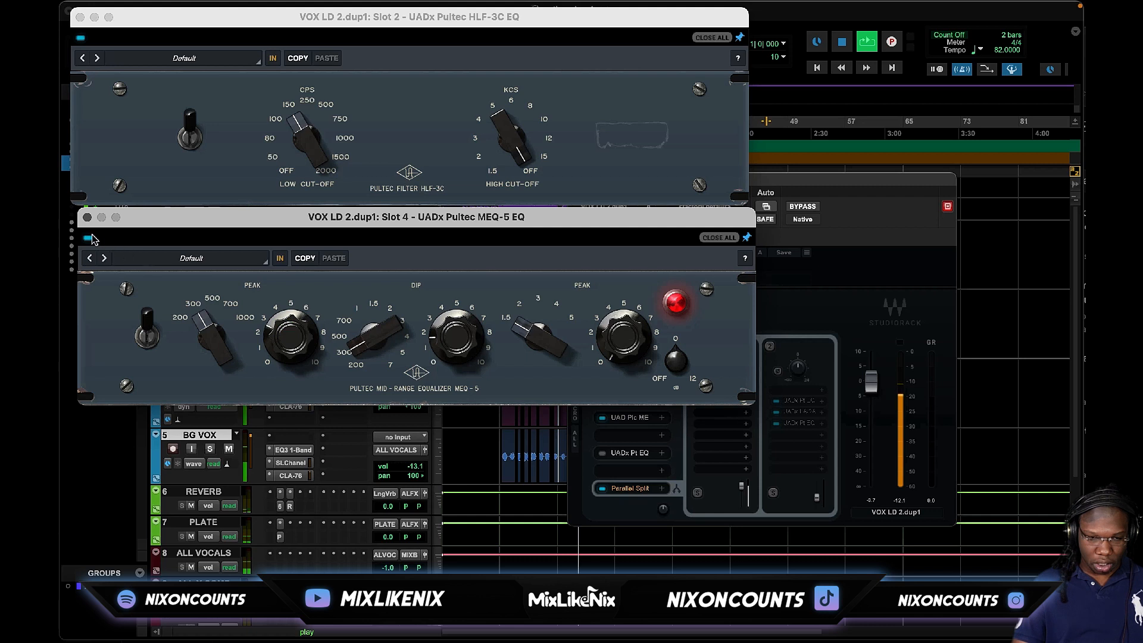
Step: Compare the vocal with the HLF-3C and MEQ-5 disabled and re-enabled, and stop playback
left_click(84, 43)
left_click(83, 41)
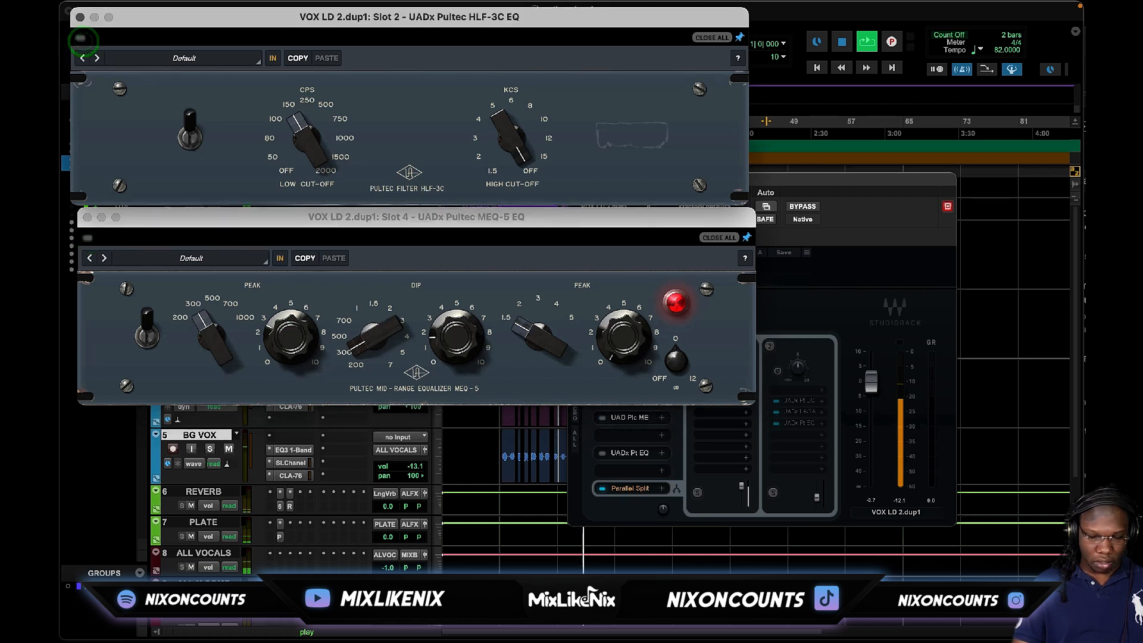
left_click(81, 39)
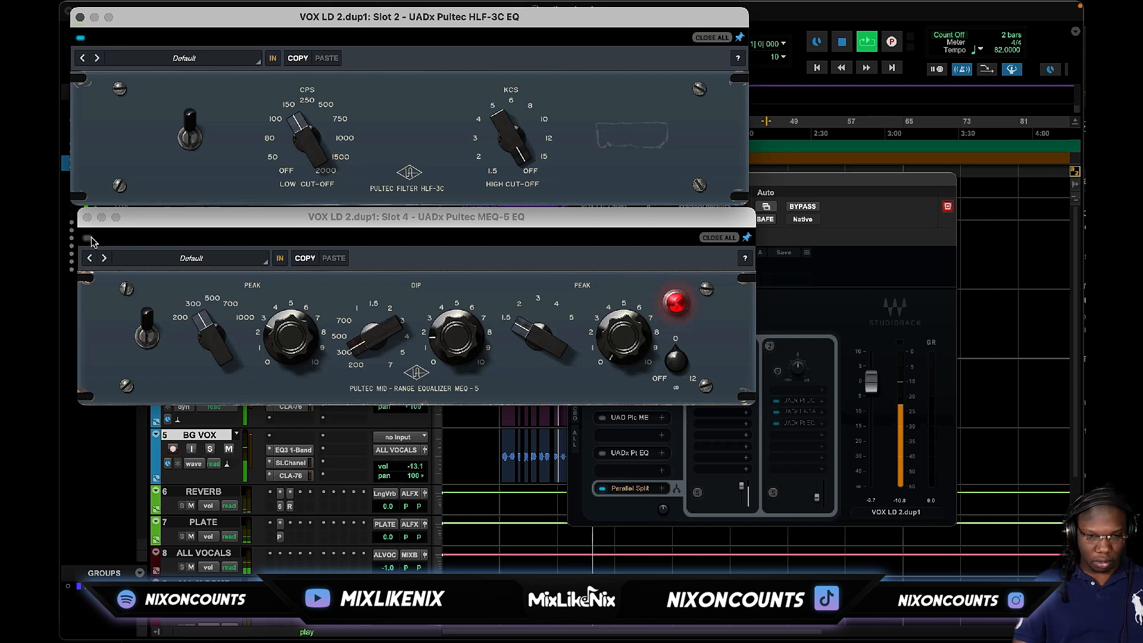
left_click(89, 238)
mouse_move(205, 214)
left_mouse_down()
mouse_move(194, 239)
mouse_move(203, 212)
left_mouse_up()
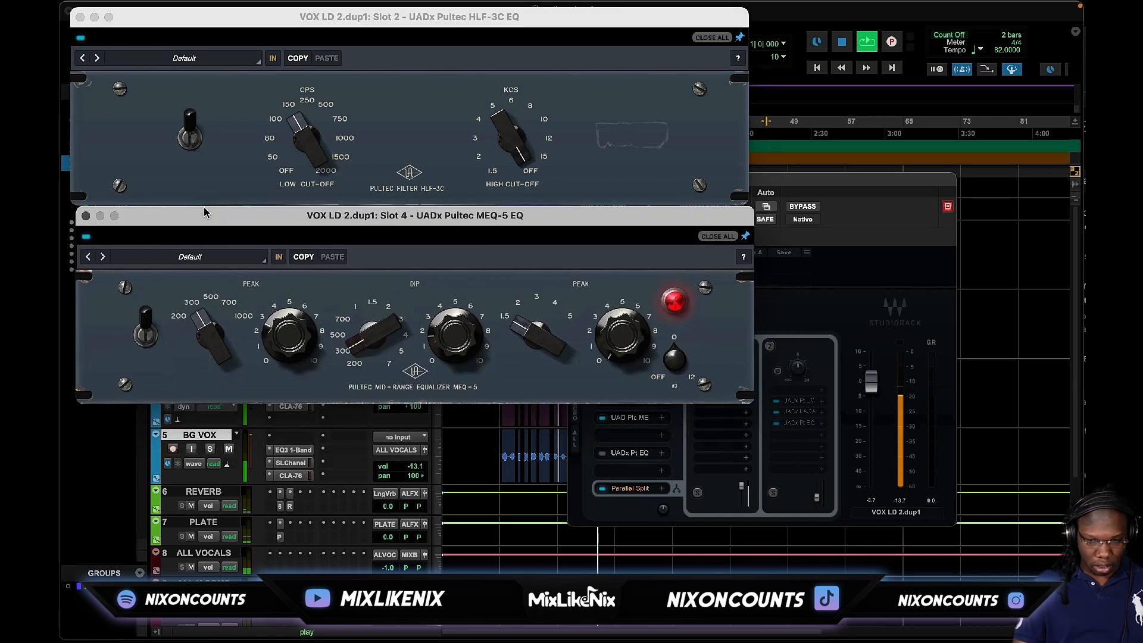
left_click(832, 46)
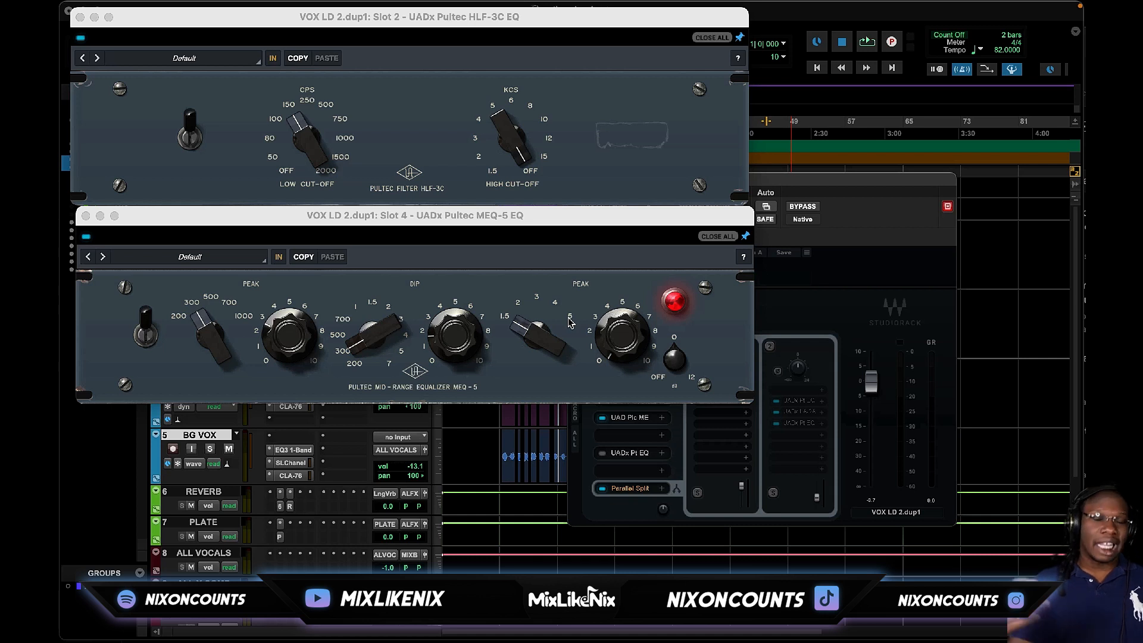
Step: During playback, audition the MEQ-5 high peak frequencies, settle on 5, and adjust the high peak boost
left_click(866, 43)
left_click_drag(538, 338, 543, 271)
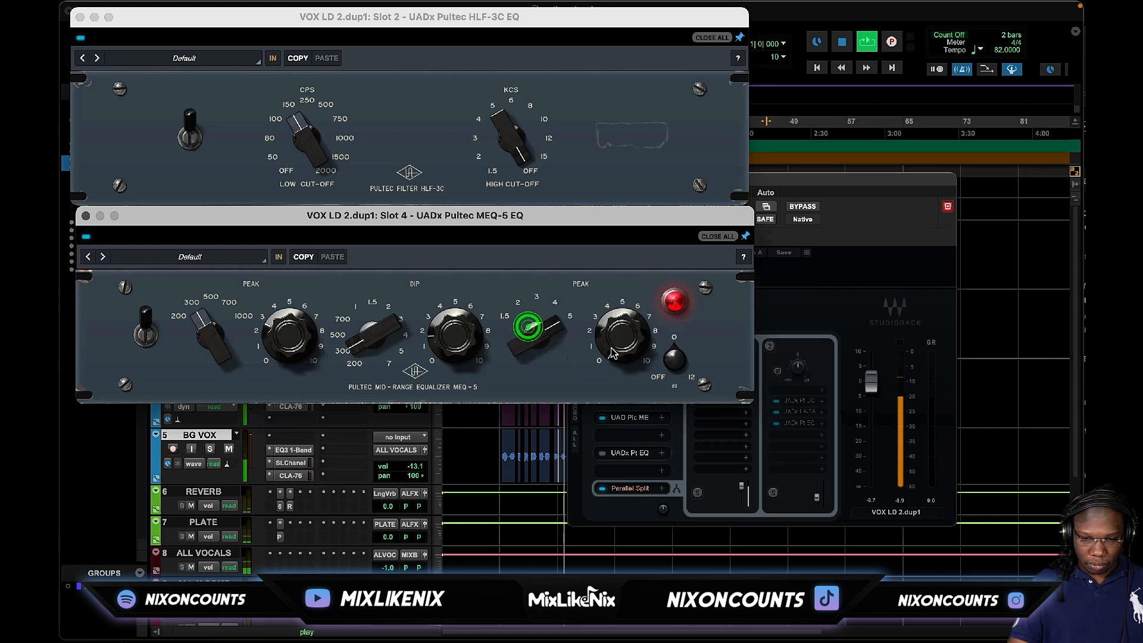
left_click_drag(542, 328, 532, 375)
left_click_drag(624, 337, 640, 299)
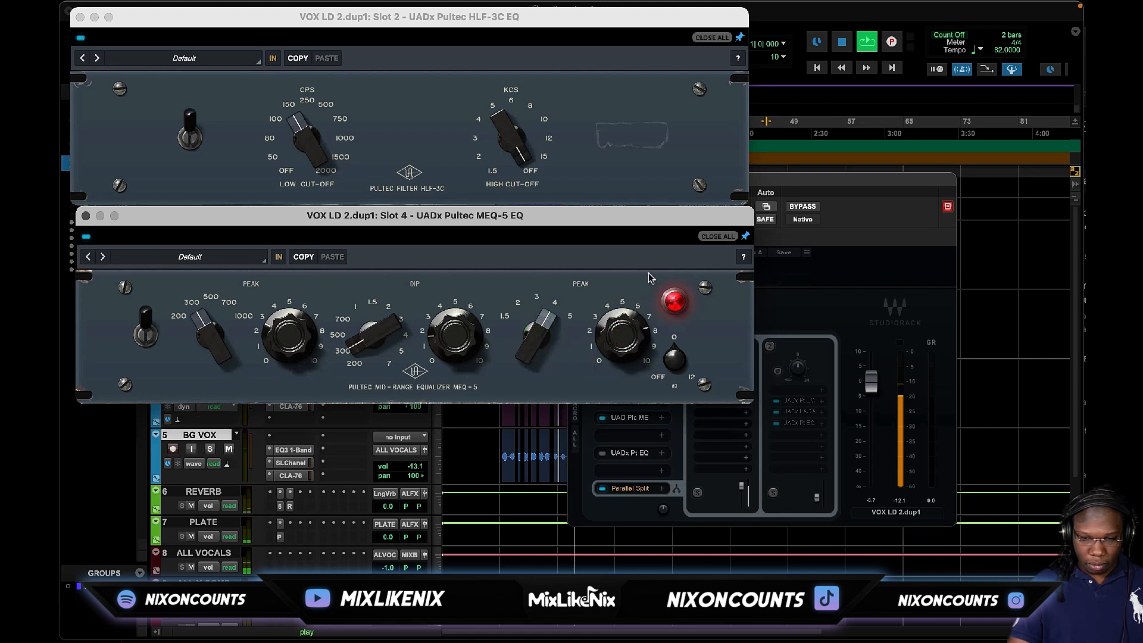
left_click_drag(535, 344, 566, 317)
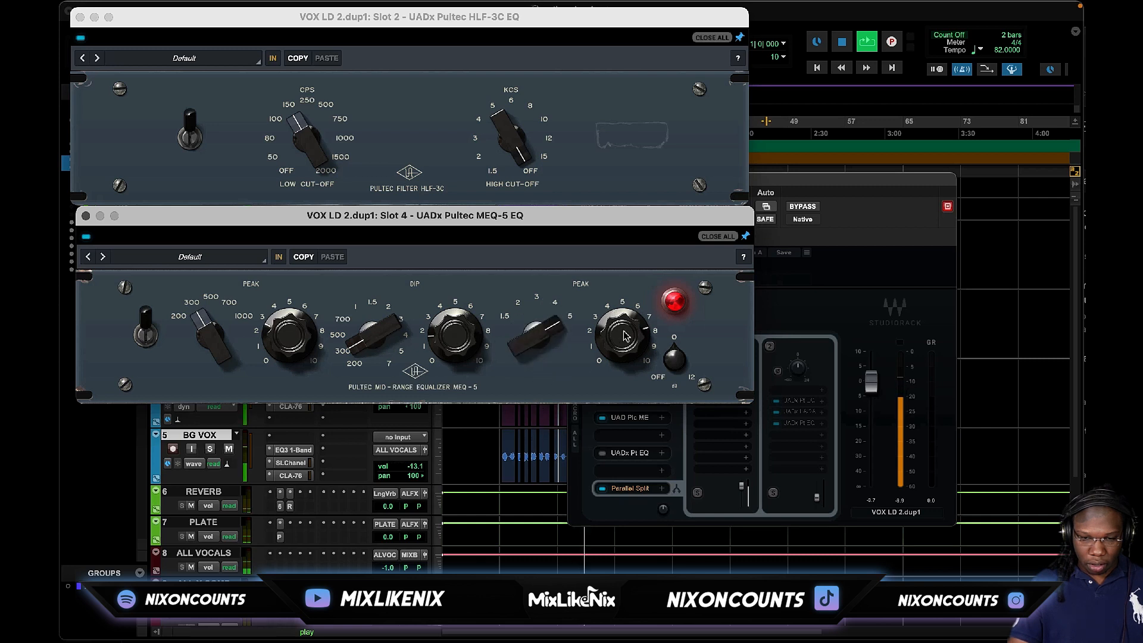
left_click_drag(630, 340, 631, 369)
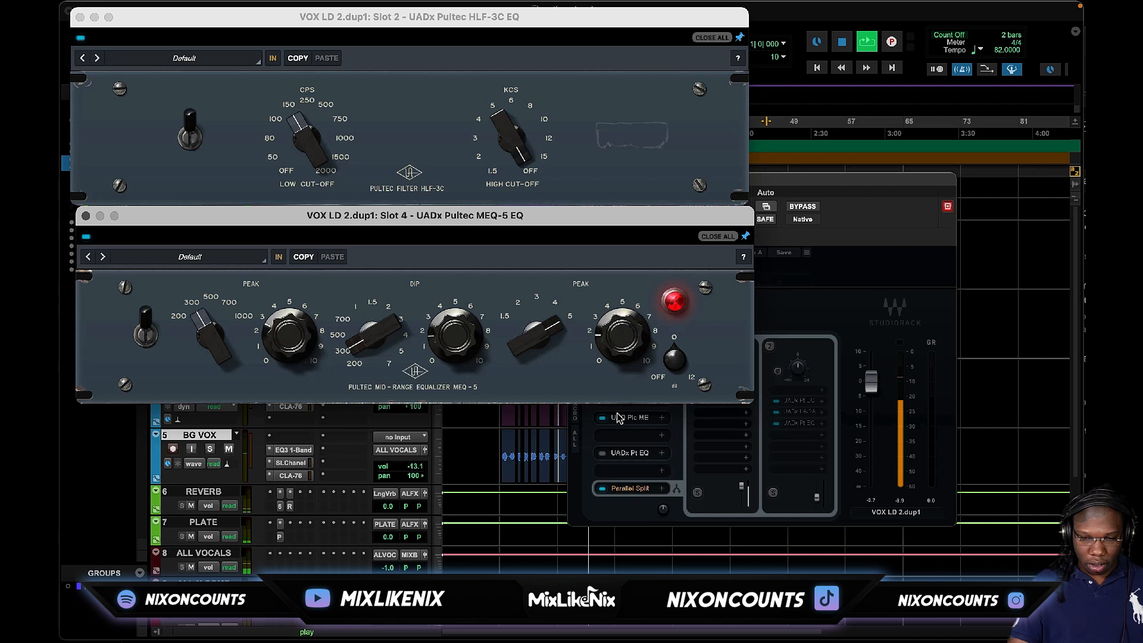
Step: From StudioRack, compare the vocal with both the MEQ-5 and HLF-3C off and back on, and stop playback
left_click(787, 189)
left_click(602, 417)
left_click(603, 383)
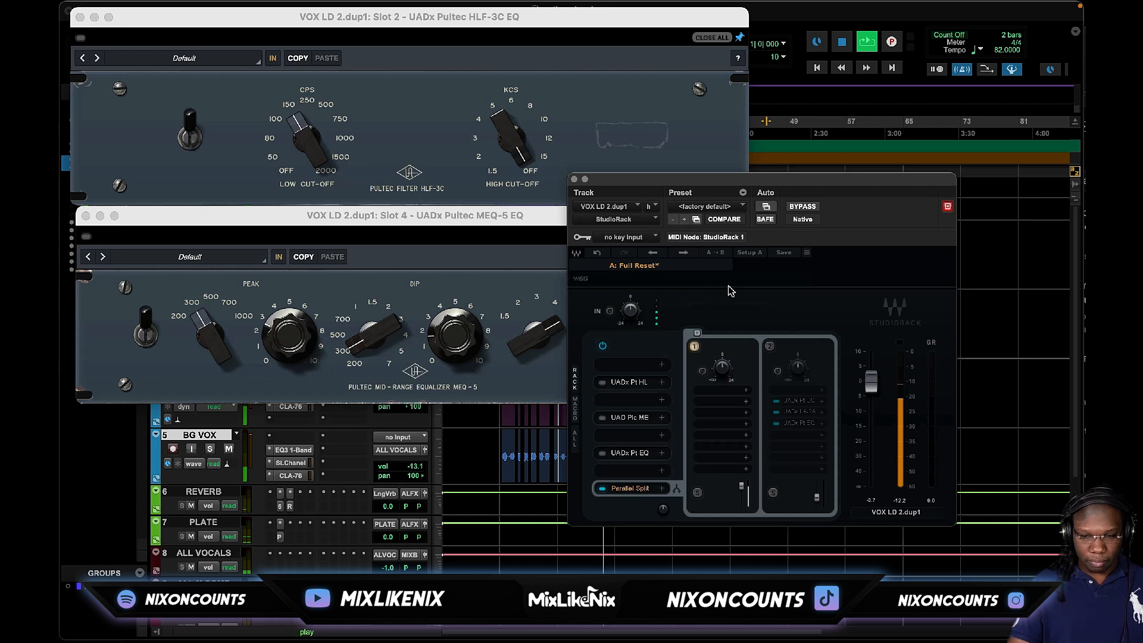
left_click(602, 383)
left_click(603, 418)
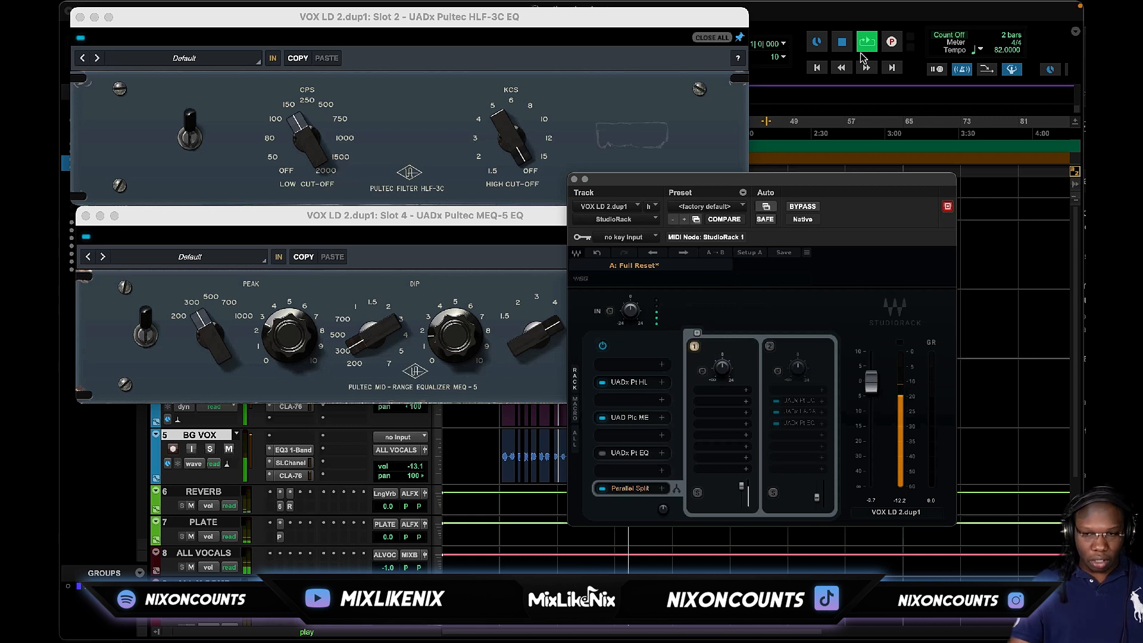
left_click(843, 43)
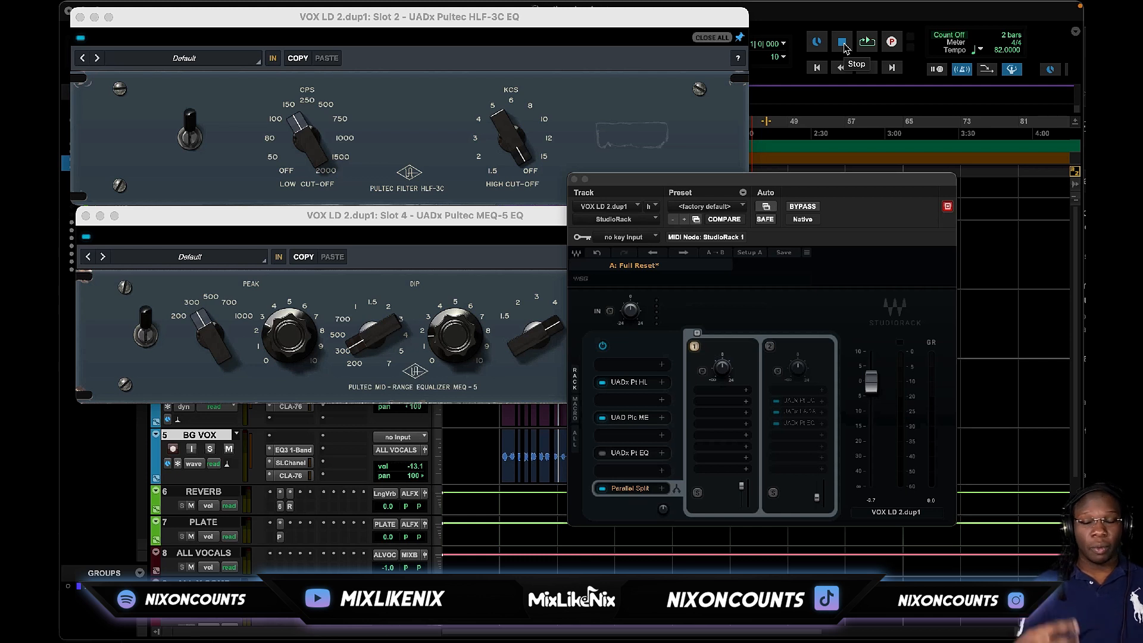
Step: Enable and open the Pultec EQP-1A from StudioRack, start playback, and arrange the EQP-1A and StudioRack windows so their controls are accessible
left_click(602, 453)
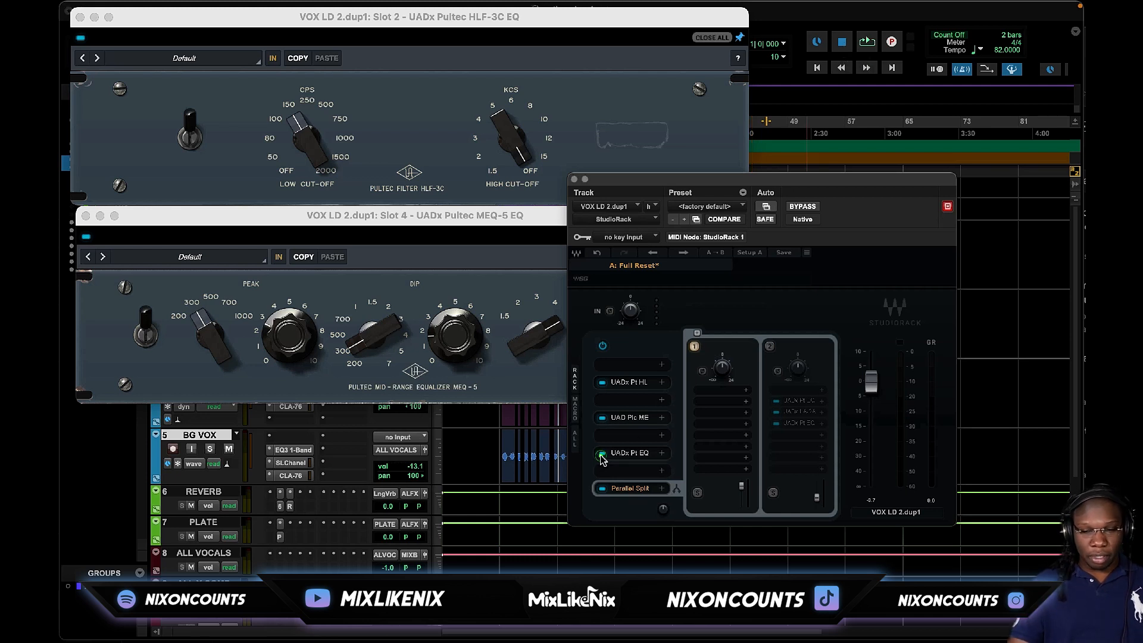
left_click(630, 455)
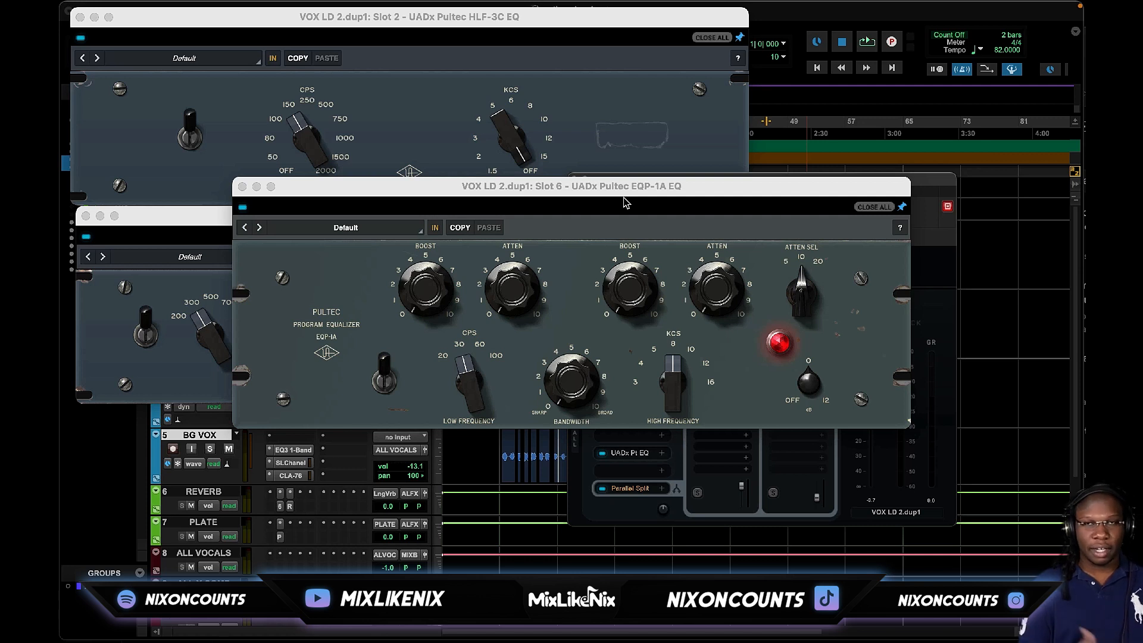
left_click_drag(625, 202, 463, 414)
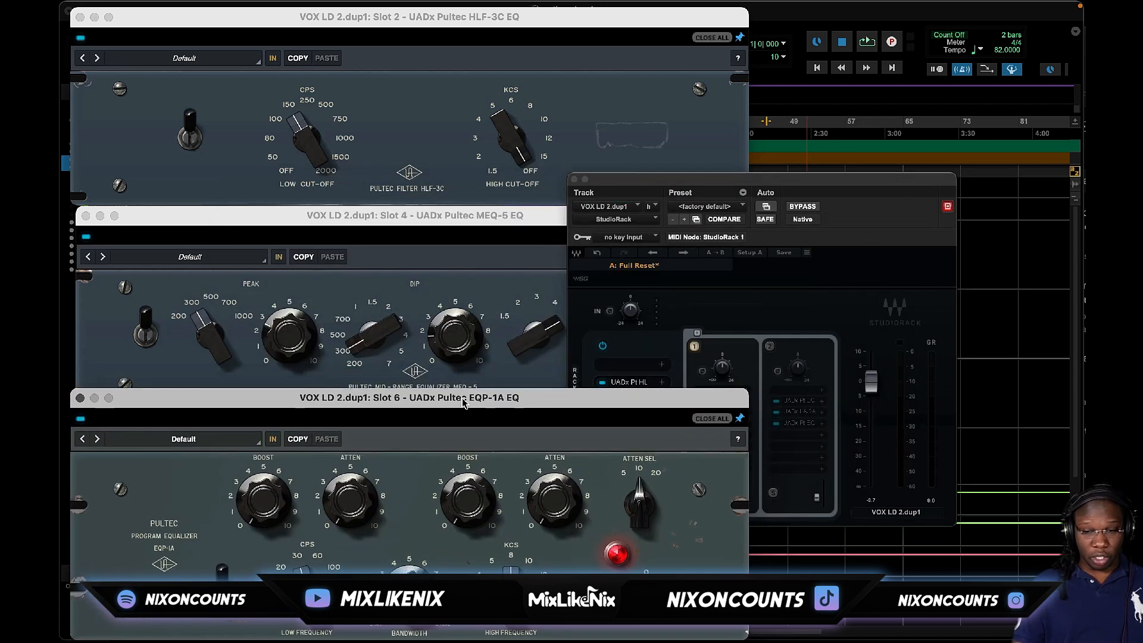
left_click(766, 189)
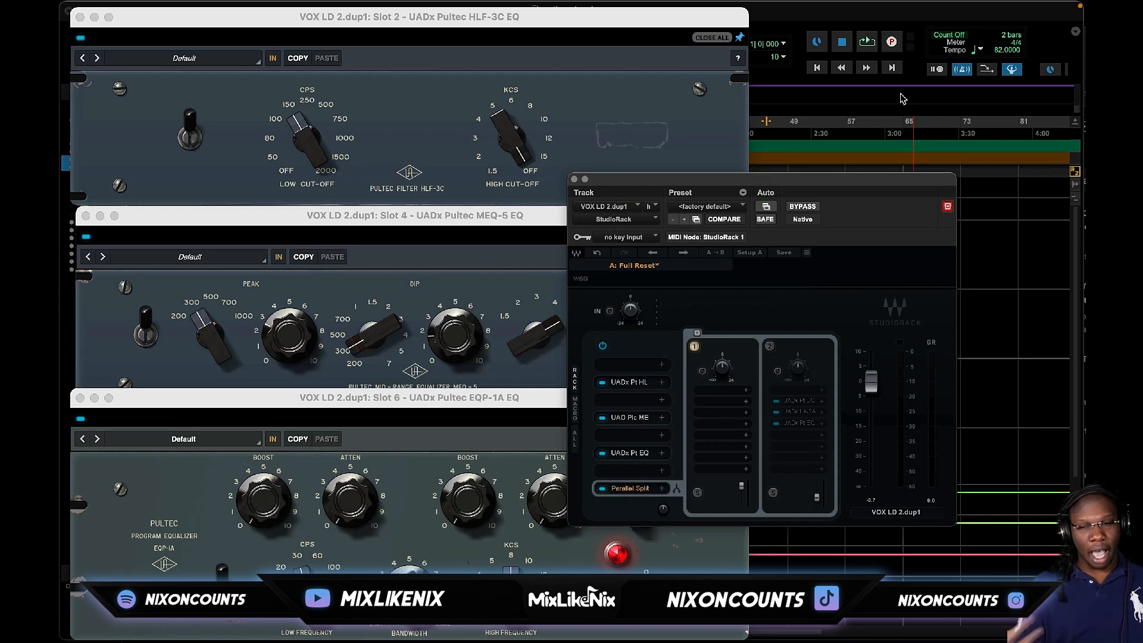
left_click(867, 41)
left_click_drag(828, 178, 1023, 142)
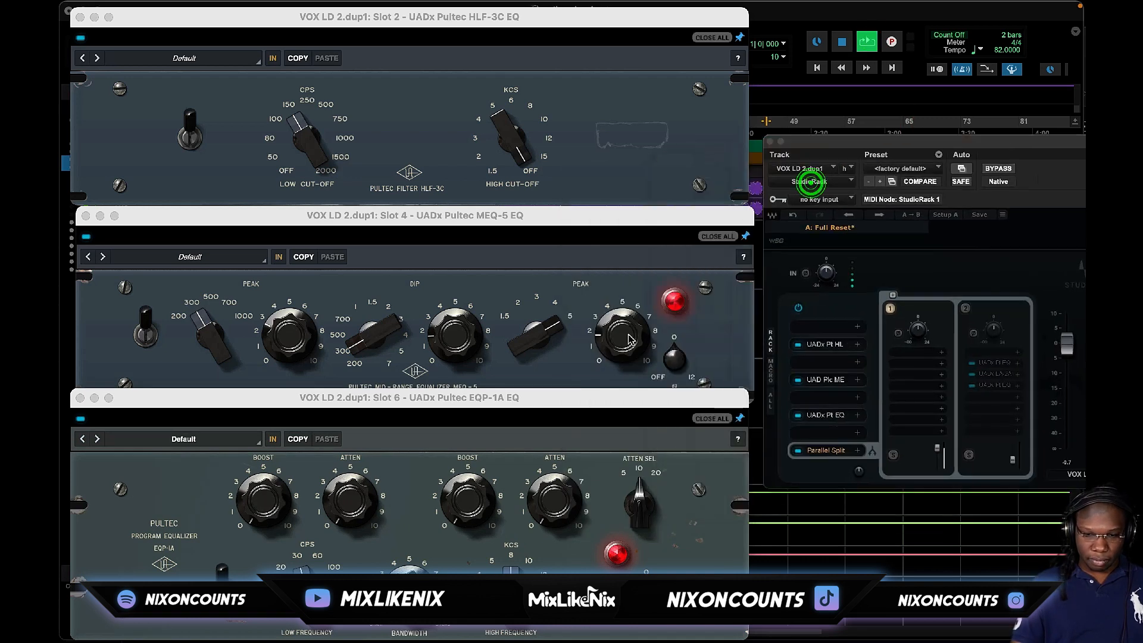
left_click_drag(588, 397, 601, 350)
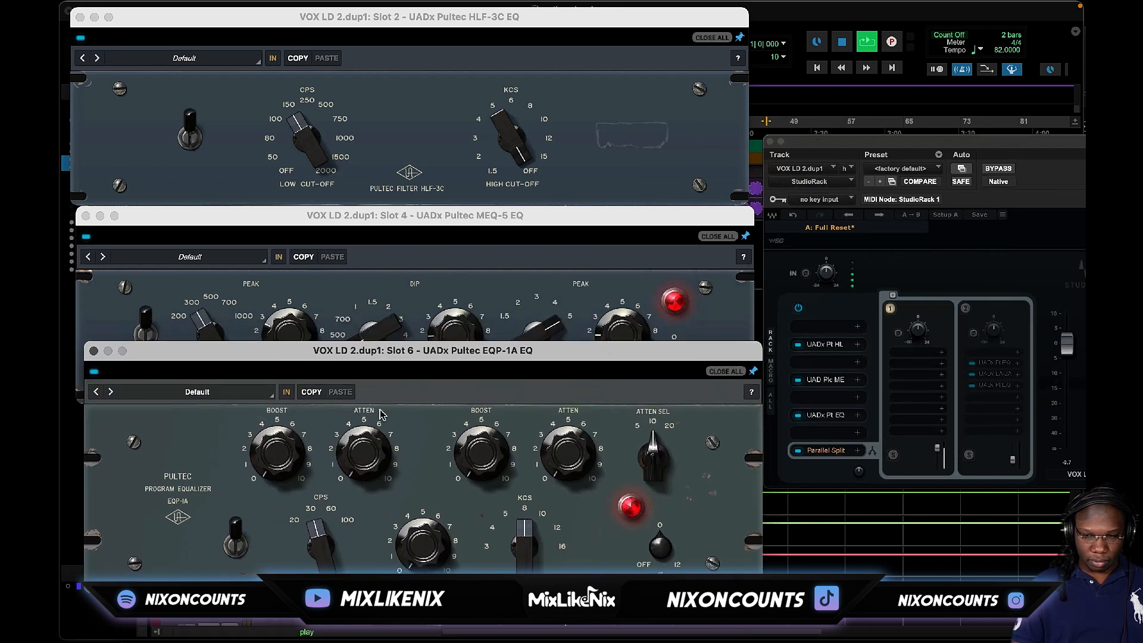
Step: Set the EQP-1A low frequency to 60, adjust its low boost, and compare the vocal with the plugin bypassed and re-enabled
left_click_drag(290, 472, 306, 397)
left_click_drag(317, 539, 334, 491)
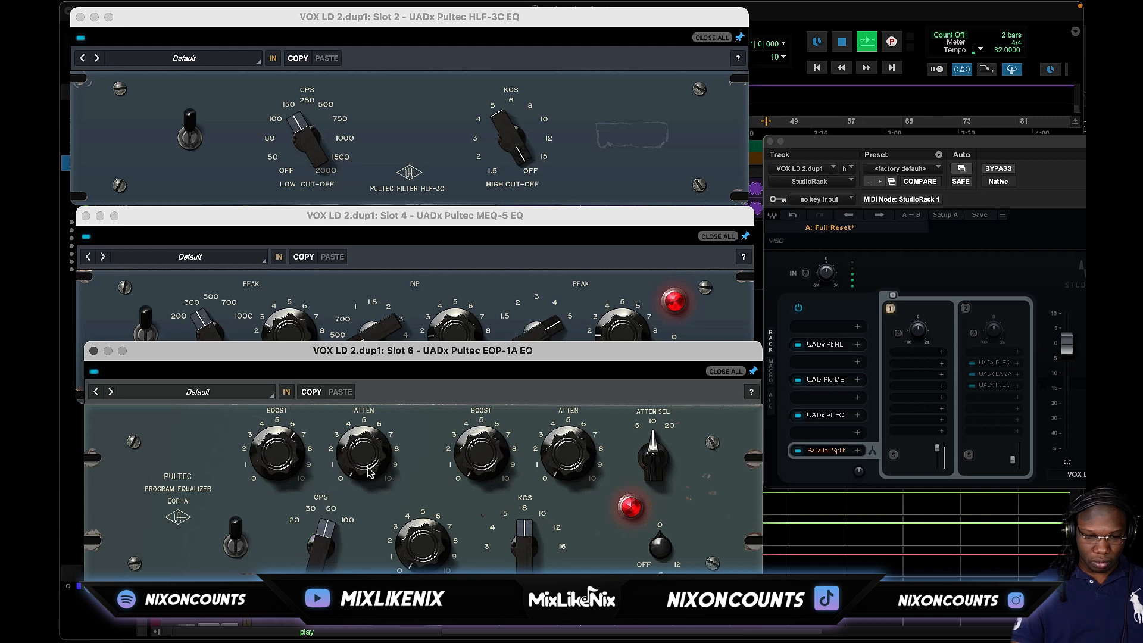
left_click_drag(299, 441, 284, 485)
mouse_move(319, 541)
left_mouse_down()
mouse_move(327, 507)
mouse_move(326, 537)
left_mouse_up()
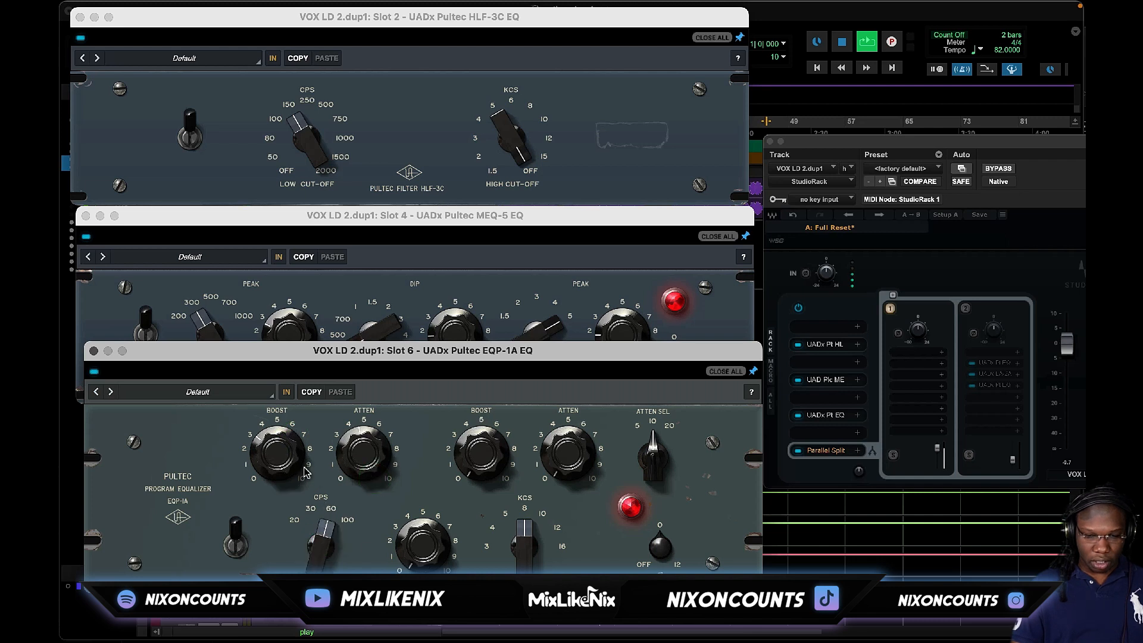
left_click(94, 372)
left_click(93, 372)
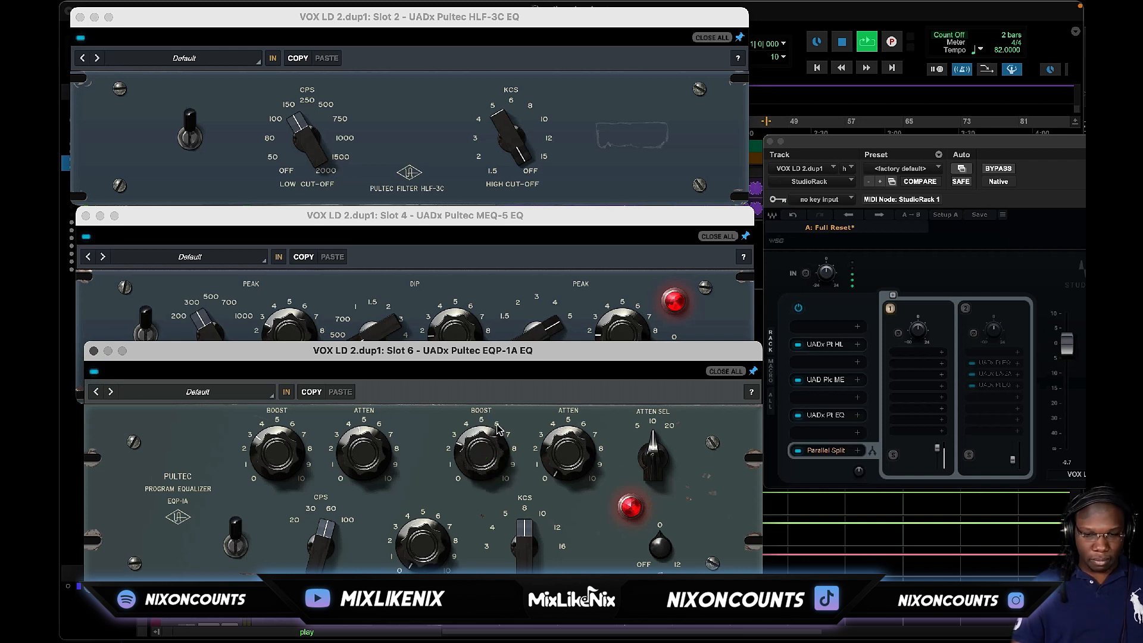
Step: Set the EQP-1A high frequency to 16, then adjust its high boost and bandwidth by ear
left_click_drag(525, 536, 542, 457)
mouse_move(480, 473)
left_mouse_down()
mouse_move(490, 480)
mouse_move(482, 503)
mouse_move(482, 493)
left_mouse_up()
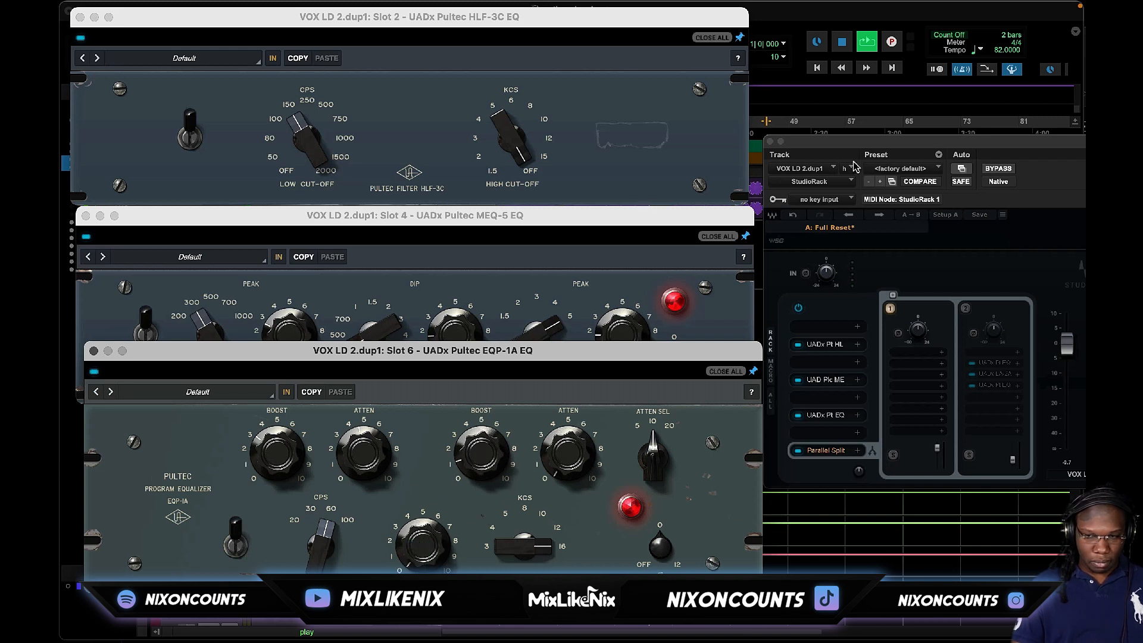
left_click(818, 147)
left_click(427, 548)
mouse_move(447, 490)
left_mouse_down()
mouse_move(455, 461)
mouse_move(441, 522)
mouse_move(444, 504)
left_mouse_up()
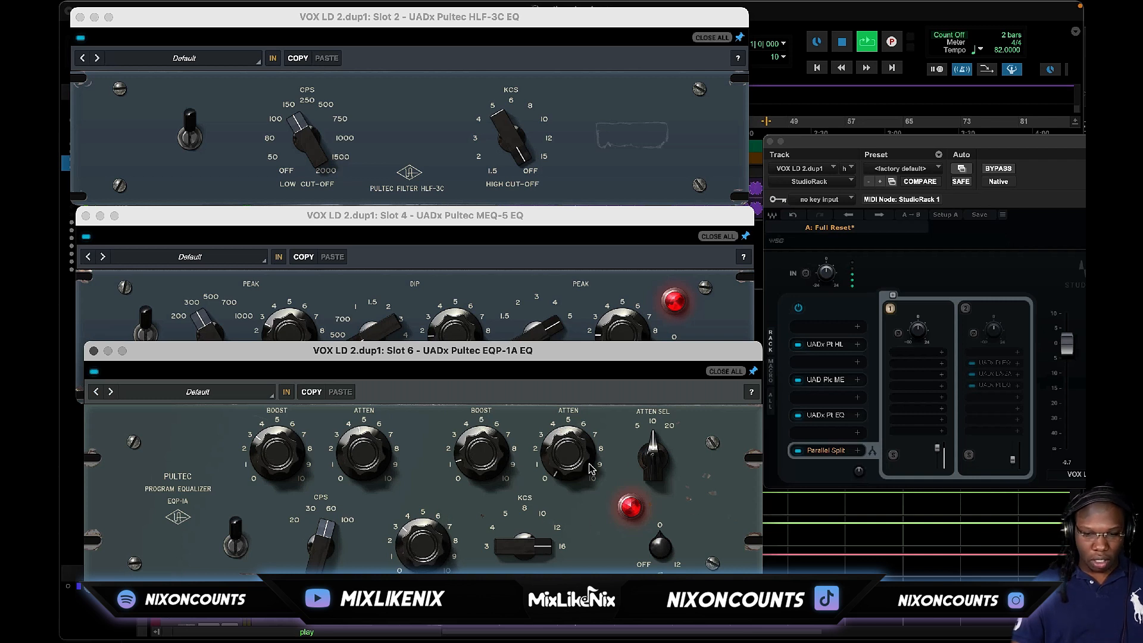
Step: Set the EQP-1A attenuation selector to 20 and try different high attenuation amounts during playback
left_click_drag(659, 463, 659, 445)
left_click_drag(574, 457, 584, 442)
left_click_drag(669, 450, 659, 405)
left_click_drag(575, 458, 573, 497)
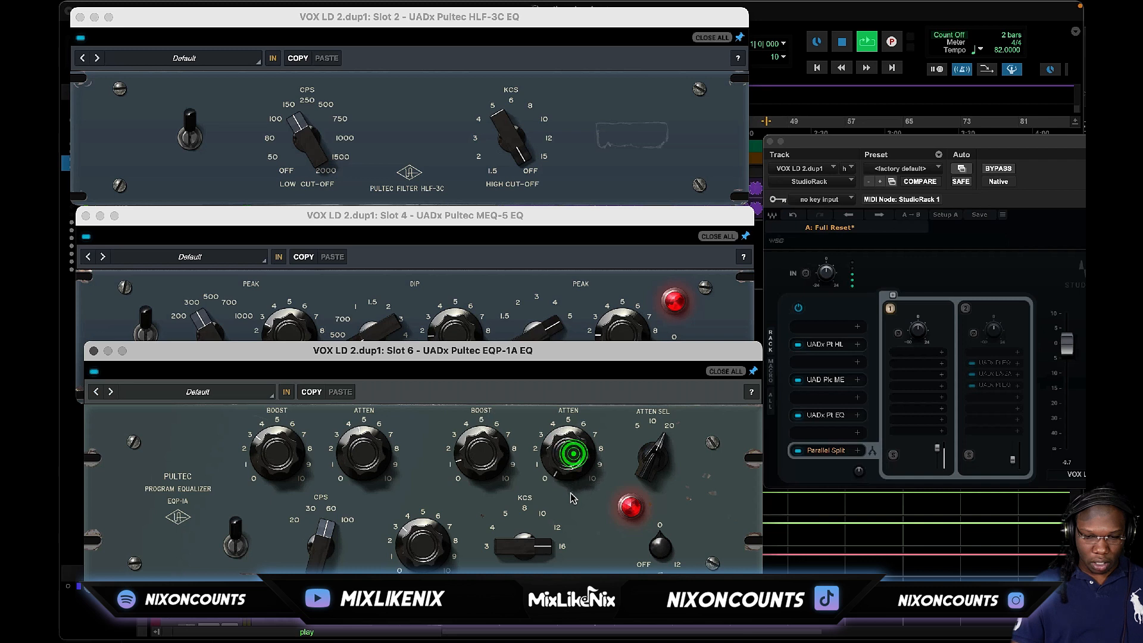
Step: Compare the vocal with the HLF-3C, MEQ-5 and EQP-1A bypassed and re-enabled one at a time, and restart playback
left_click(799, 414)
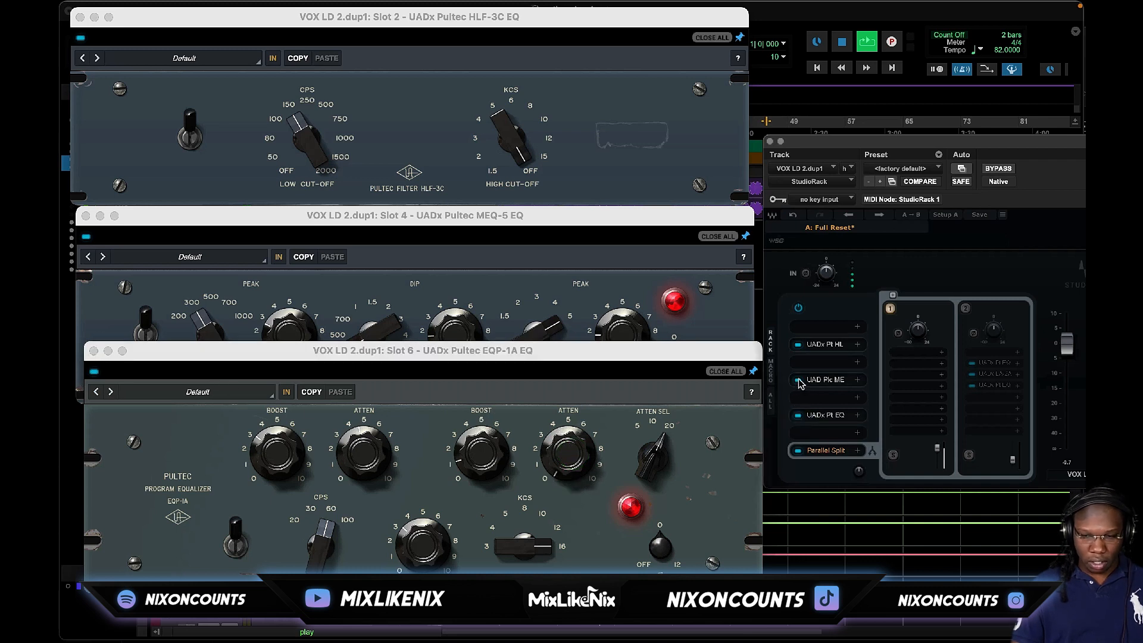
left_click(799, 415)
left_click(799, 379)
left_click(798, 344)
left_click_drag(889, 142, 755, 161)
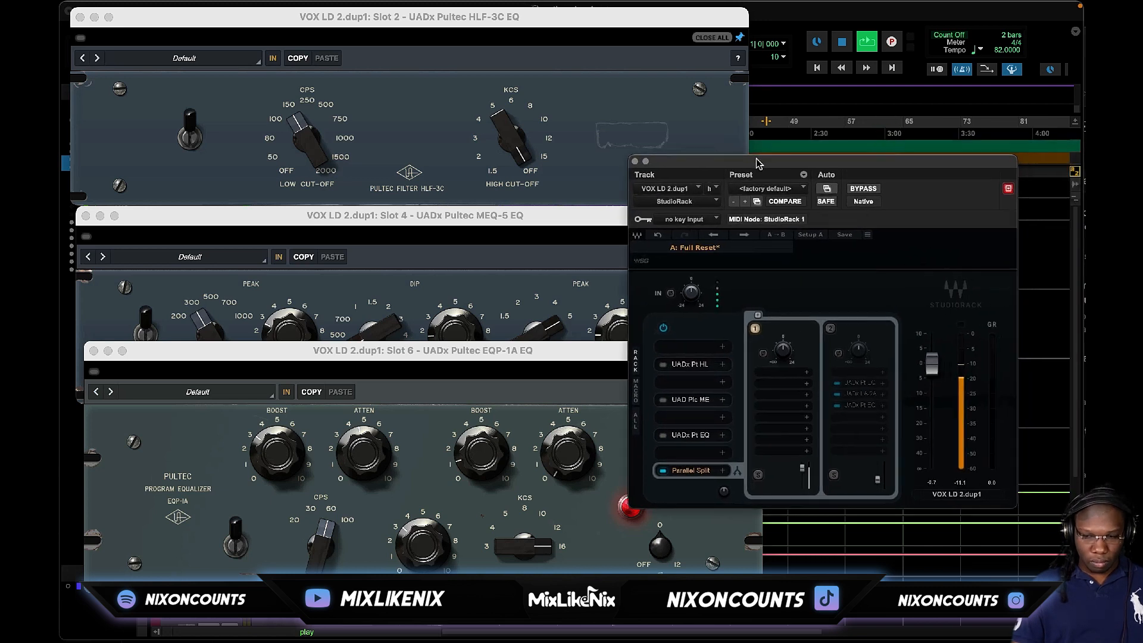
left_click(663, 365)
left_click(662, 399)
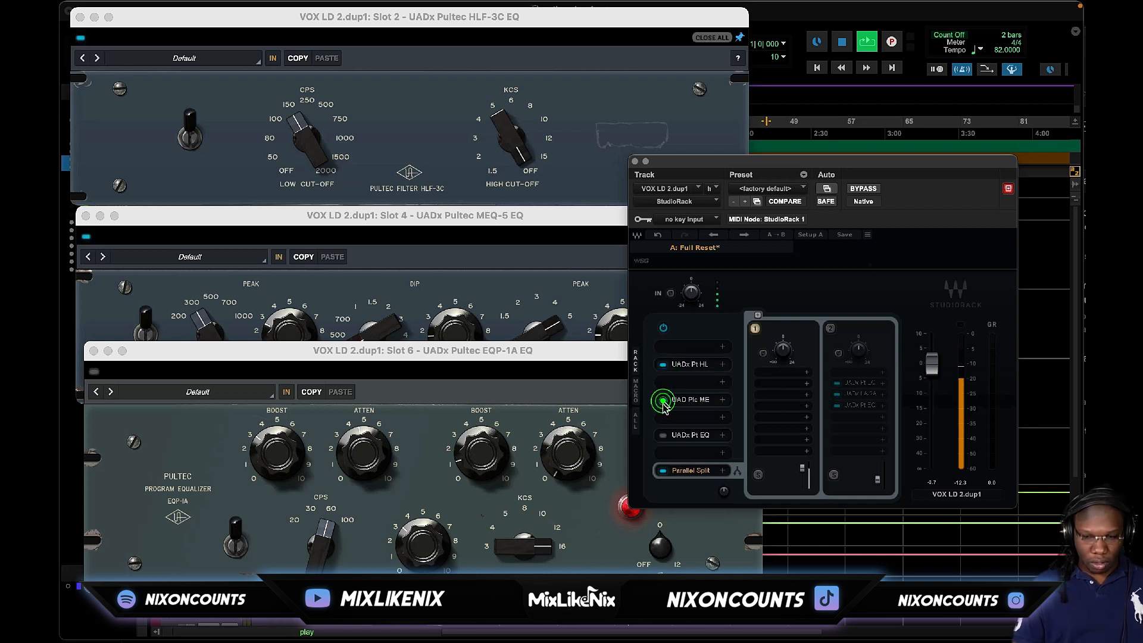
left_click(663, 435)
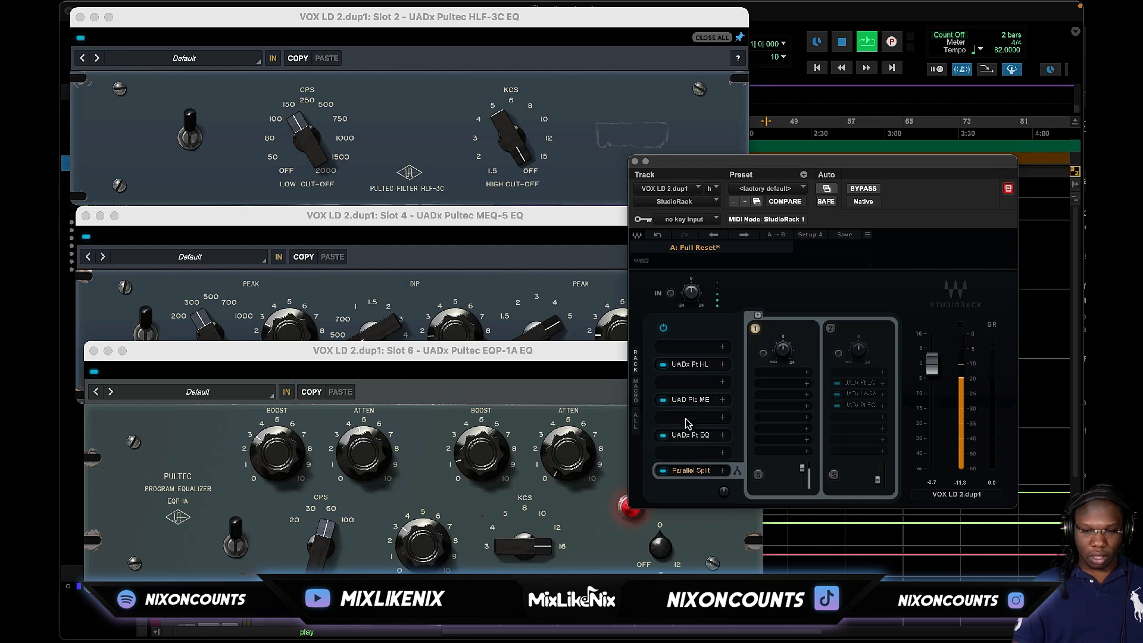
left_click(868, 42)
left_click(868, 42)
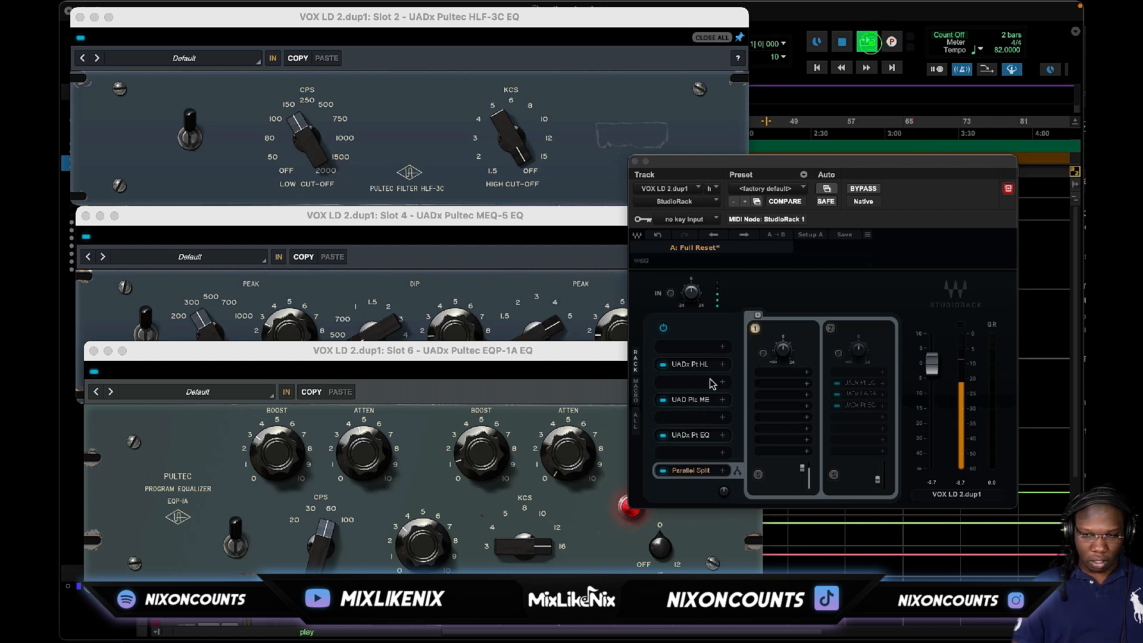
Step: Move the Pultec EQP-1A ahead of the MEQ-5 in the StudioRack chain, bypass all three Pultecs, and restart playback
mouse_move(688, 435)
left_mouse_down()
mouse_move(691, 383)
mouse_move(695, 452)
mouse_move(694, 435)
left_mouse_up()
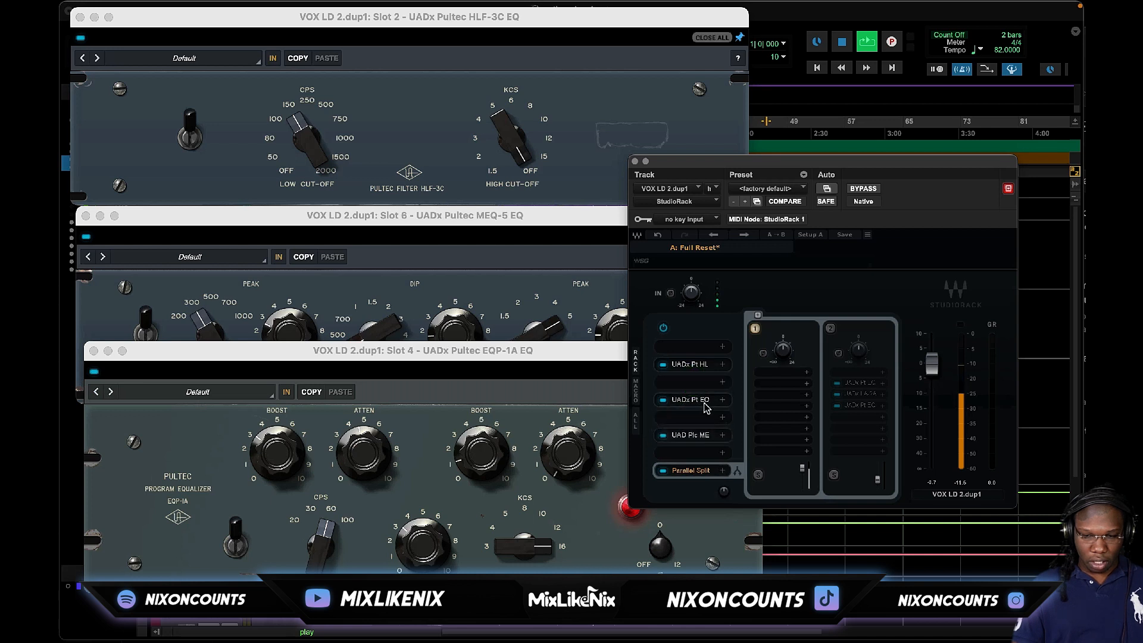
mouse_move(691, 370)
left_mouse_down()
mouse_move(693, 429)
mouse_move(689, 357)
mouse_move(693, 367)
left_mouse_up()
left_click(662, 364)
left_click(662, 400)
left_click(662, 435)
left_click(663, 364)
left_click(867, 42)
left_click(867, 41)
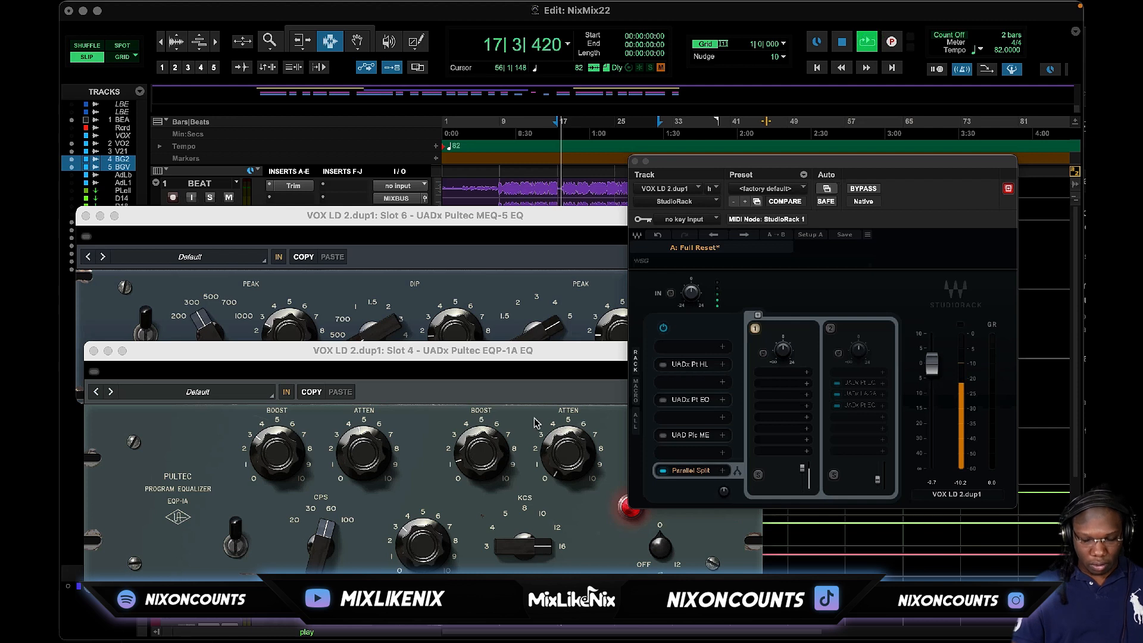
Step: Re-enable the HLF-3C, EQP-1A and MEQ-5 one by one during playback, compare against the whole StudioRack bypassed, and stop playback
left_click(663, 365)
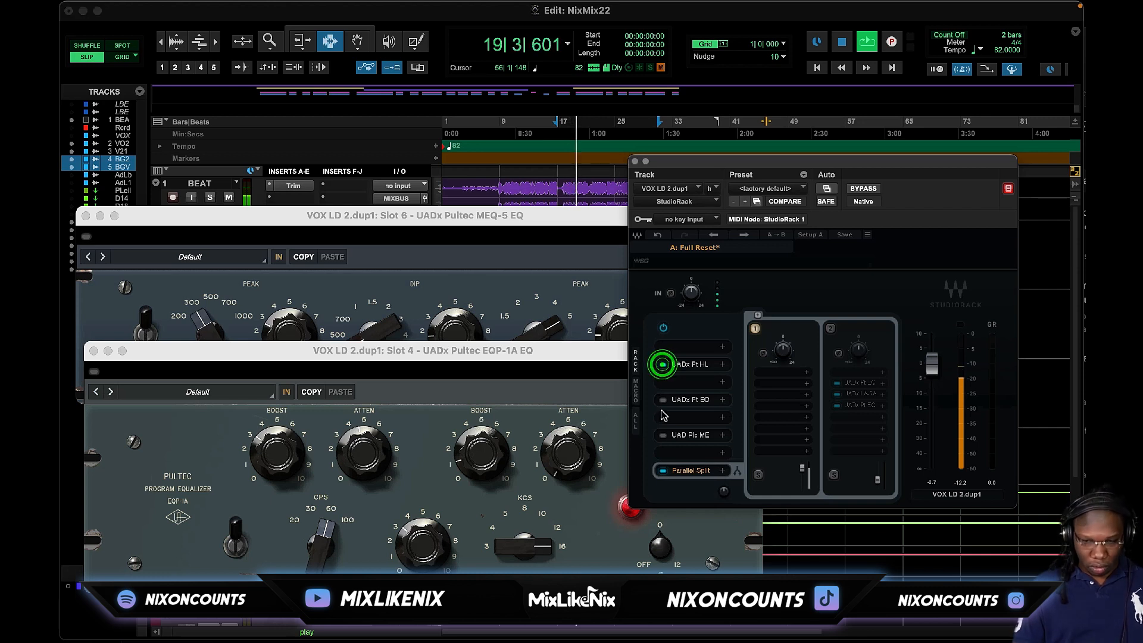
left_click(664, 400)
left_click(663, 400)
left_click(664, 437)
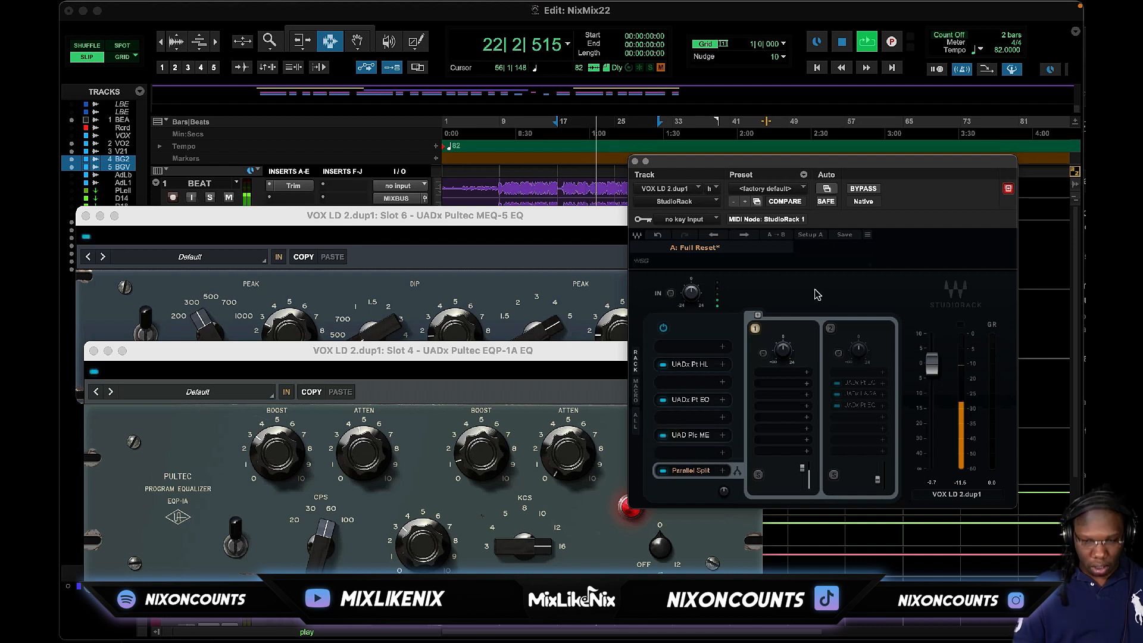
left_click(863, 189)
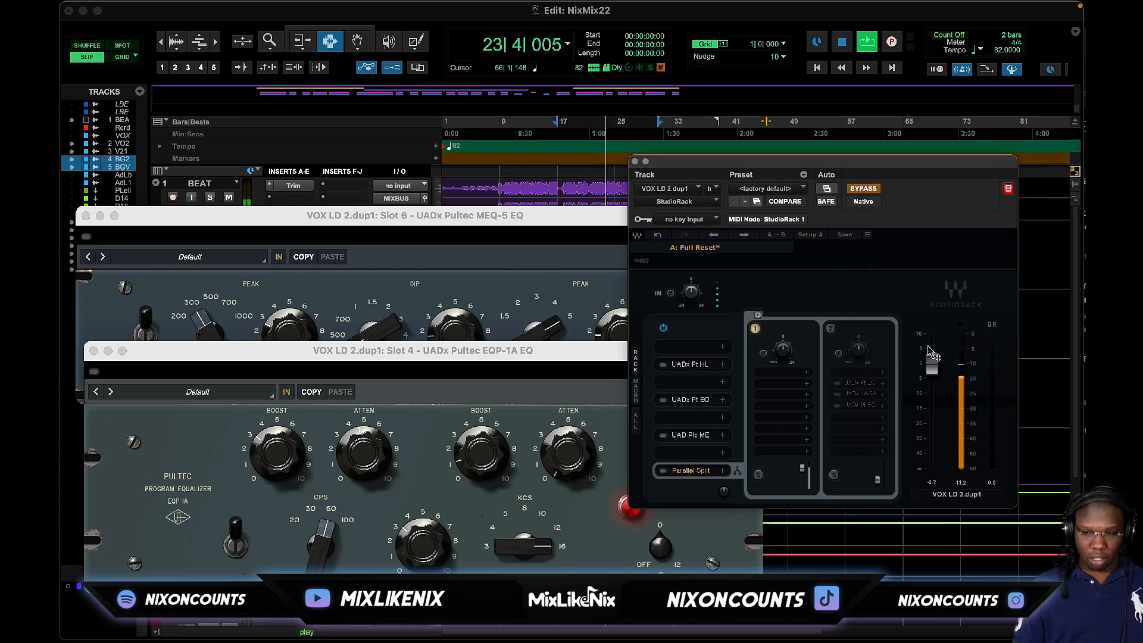
left_click(863, 189)
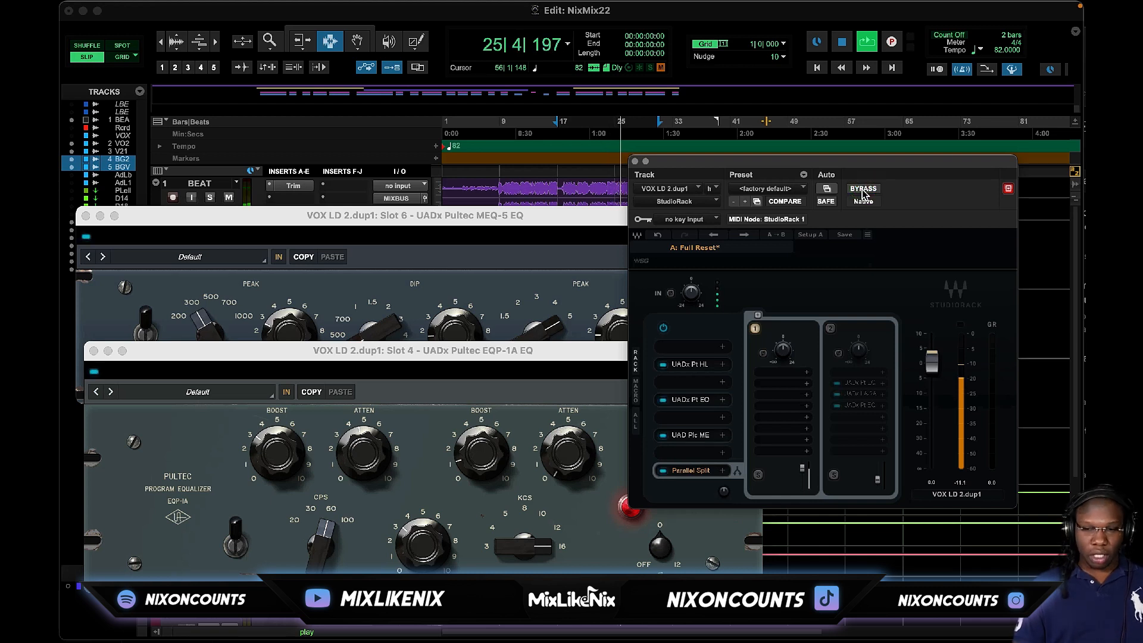
left_click(842, 46)
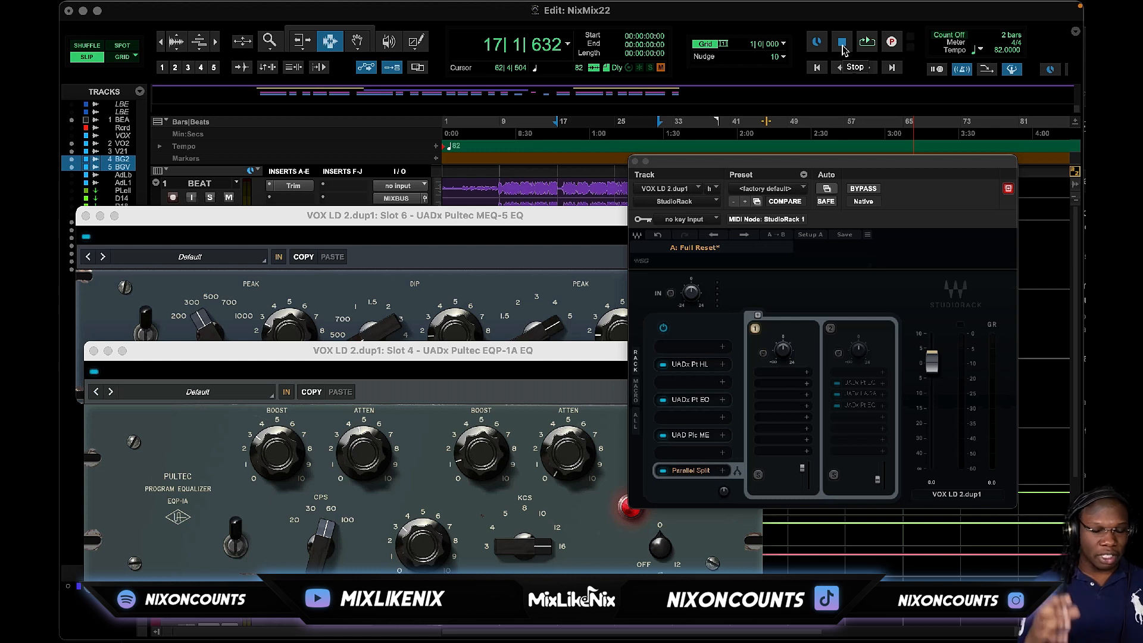
Step: Restart playback and arrange the MEQ-5, EQP-1A and StudioRack windows so the tracks and rack are accessible
left_click(417, 369)
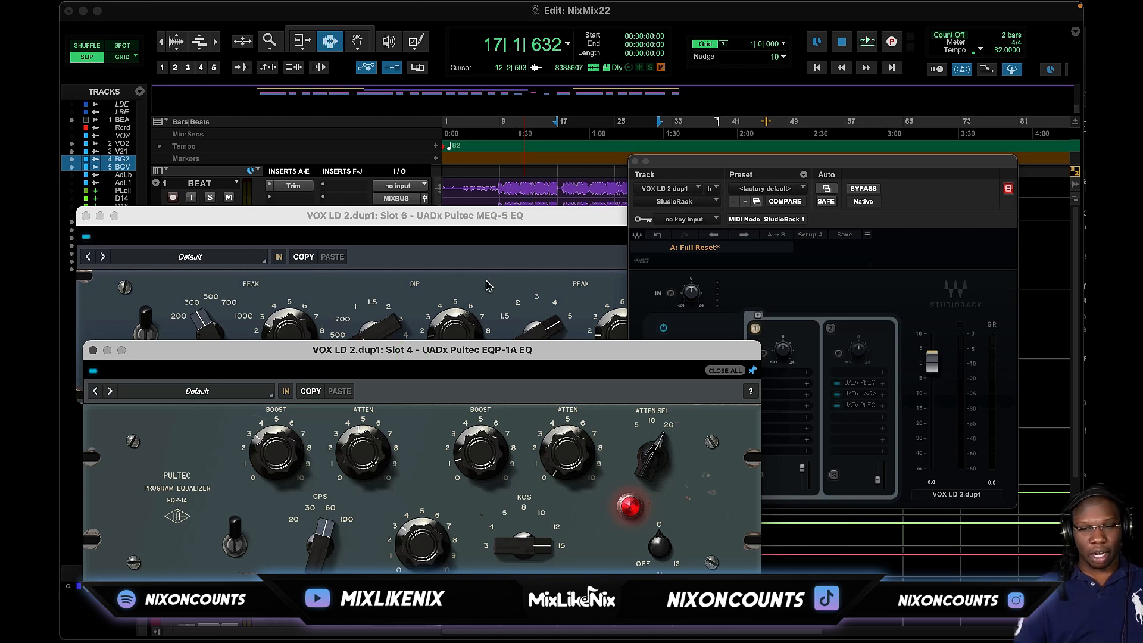
left_click(716, 174)
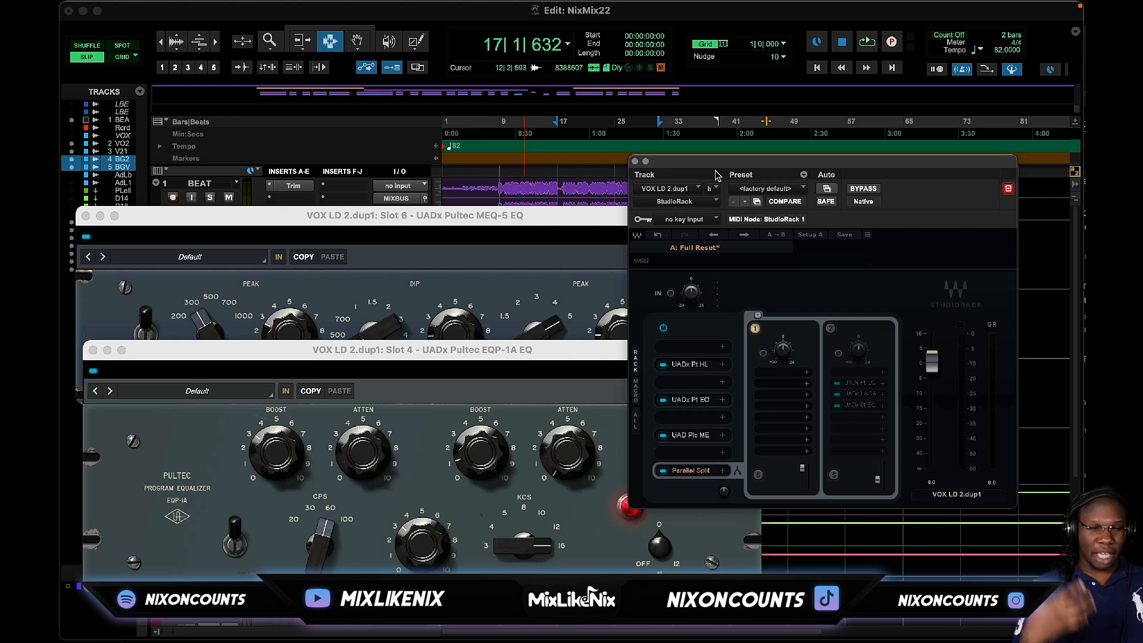
left_click(869, 41)
left_click_drag(360, 220, 373, 376)
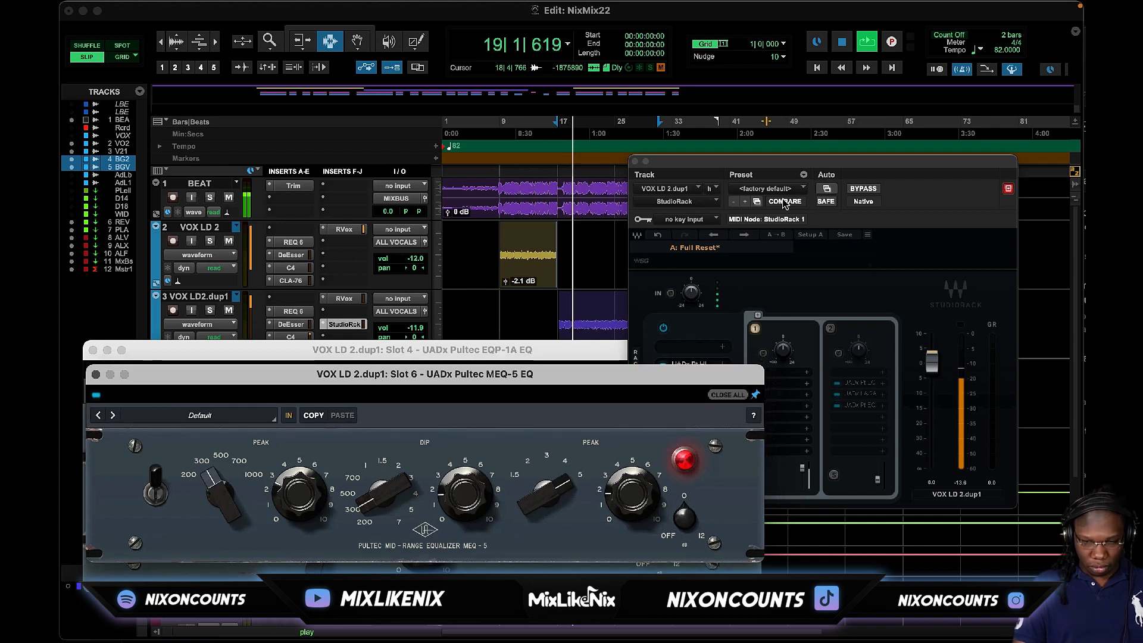
left_click_drag(786, 161, 929, 127)
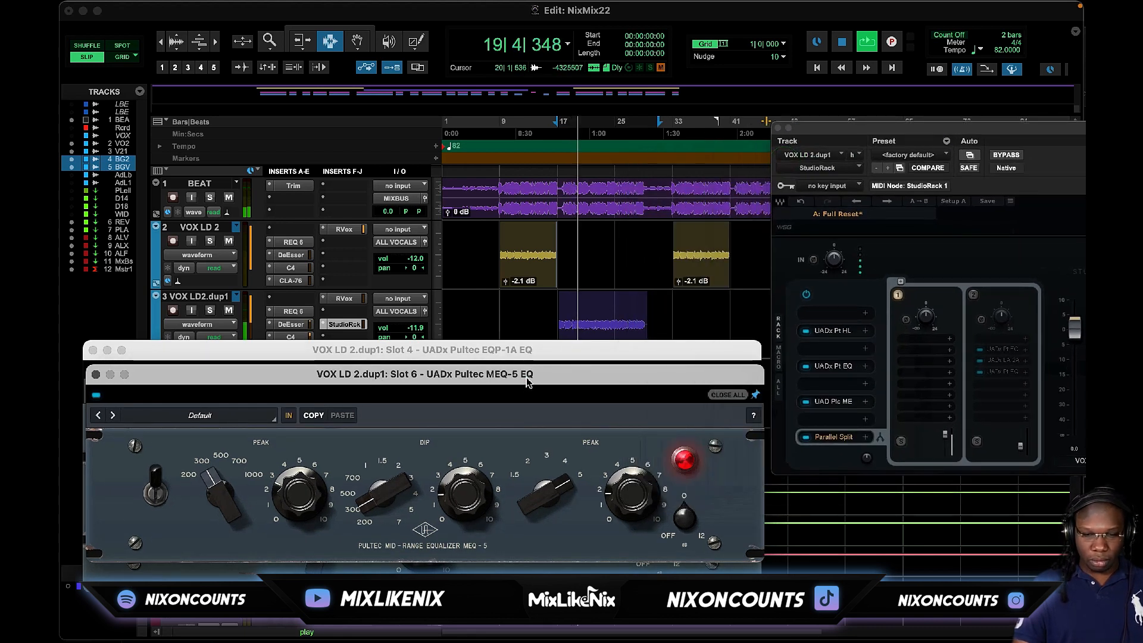
left_click_drag(527, 382, 524, 413)
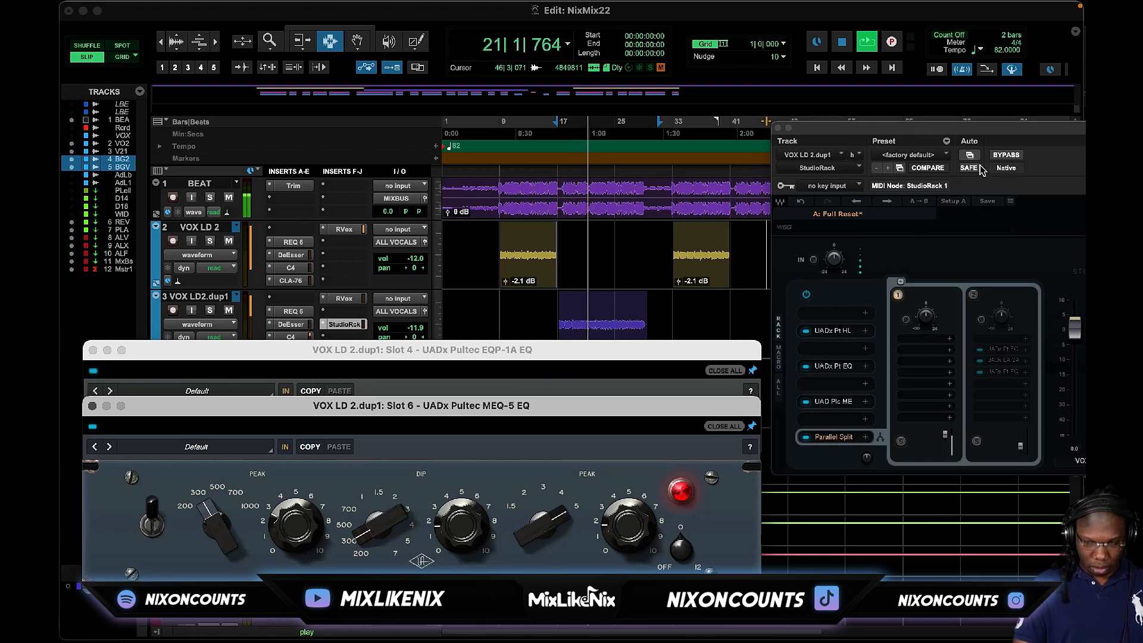
Step: Compare the lead vocal with StudioRack bypassed and re-enabled, and stop playback
left_click(1007, 155)
left_click_drag(1008, 132, 942, 134)
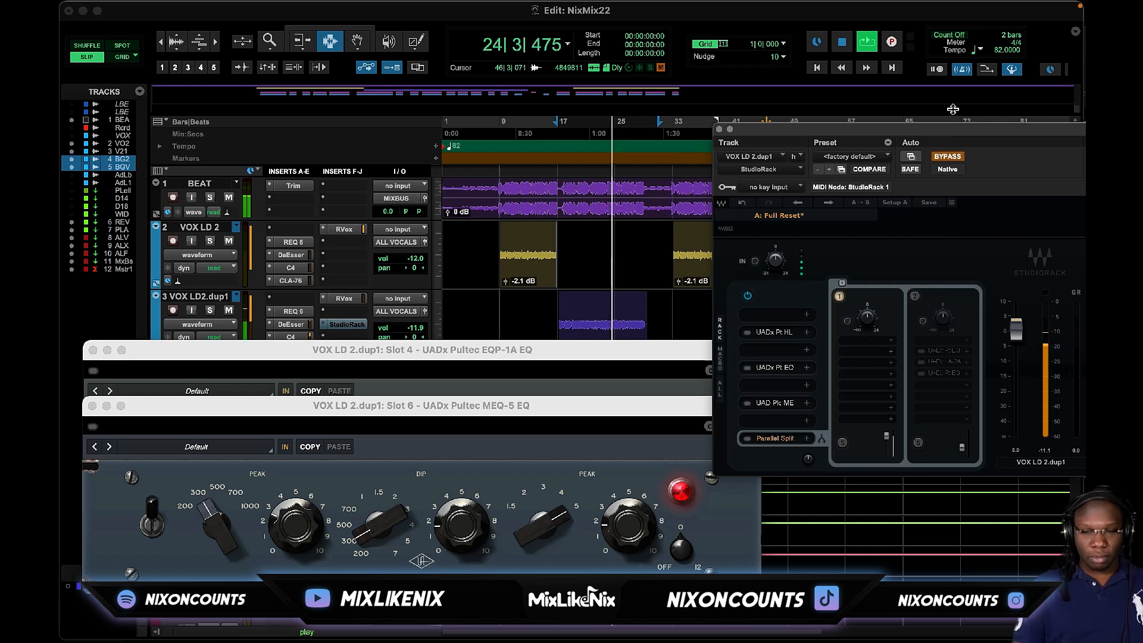
left_click(947, 157)
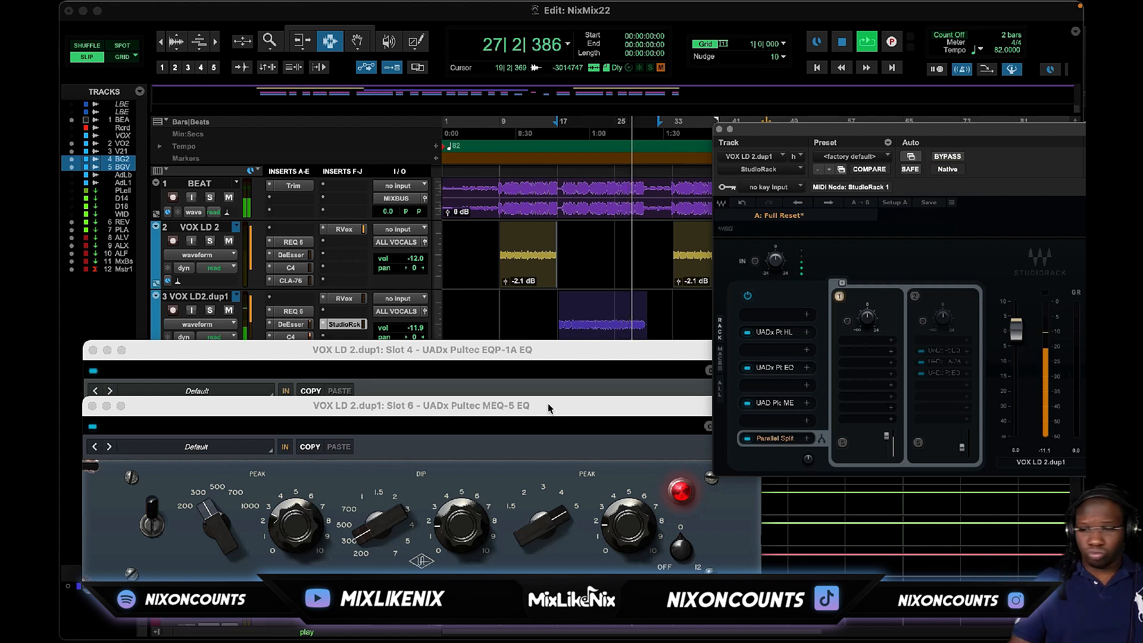
left_click(843, 43)
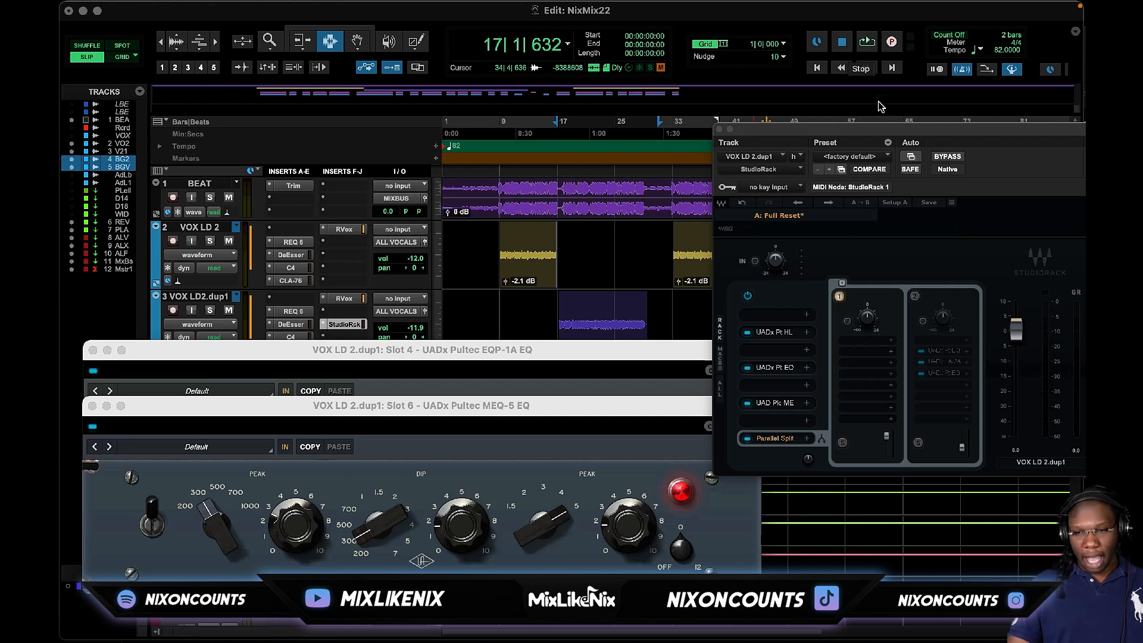
Step: Move the StudioRack window clear and close the Pultec MEQ-5 and EQP-1A windows
left_click_drag(1036, 128, 885, 125)
left_click(91, 406)
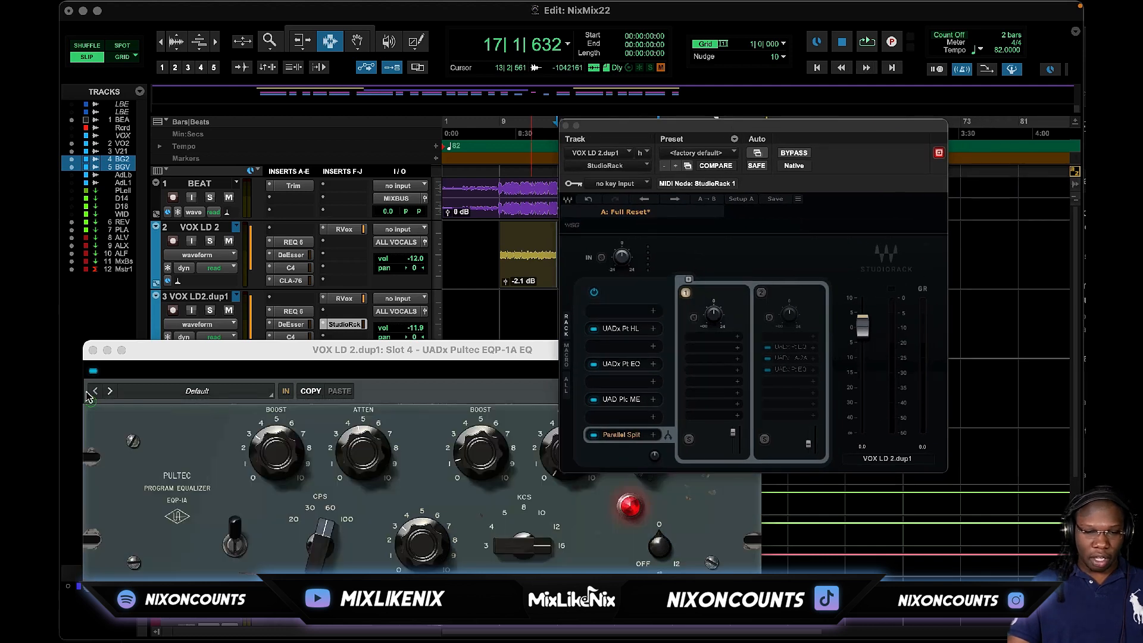
left_click(93, 350)
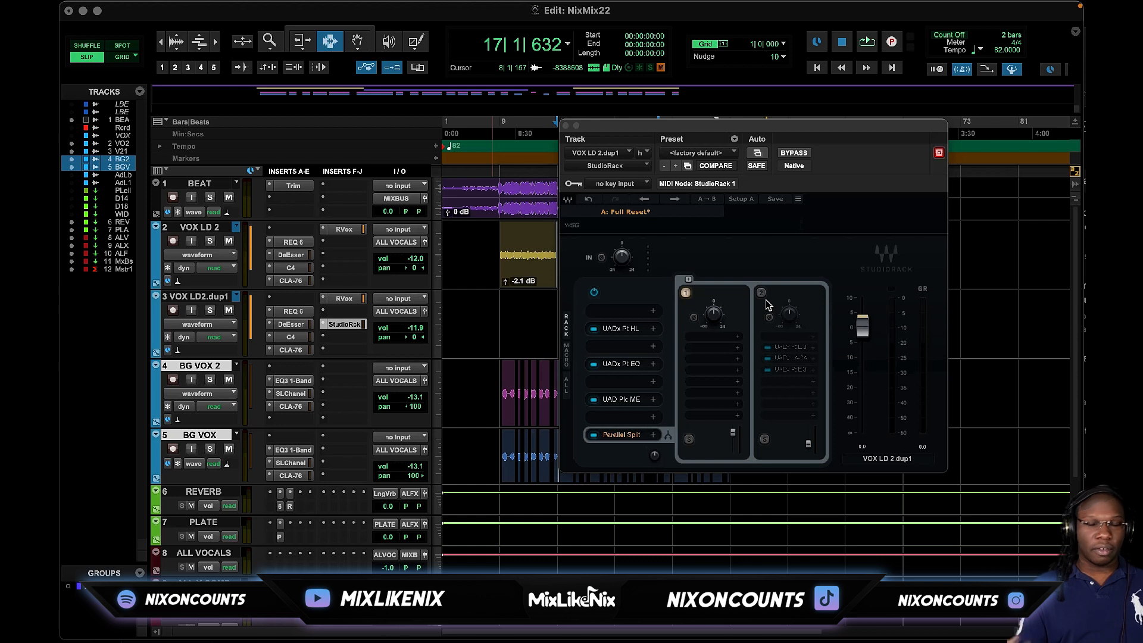
Step: Open the EQP-1A in S10 and the LA-2A Silver in S11 from the second parallel chain, stacking and pinning their windows
left_click(791, 348)
left_click_drag(815, 123, 485, 89)
left_click(789, 352)
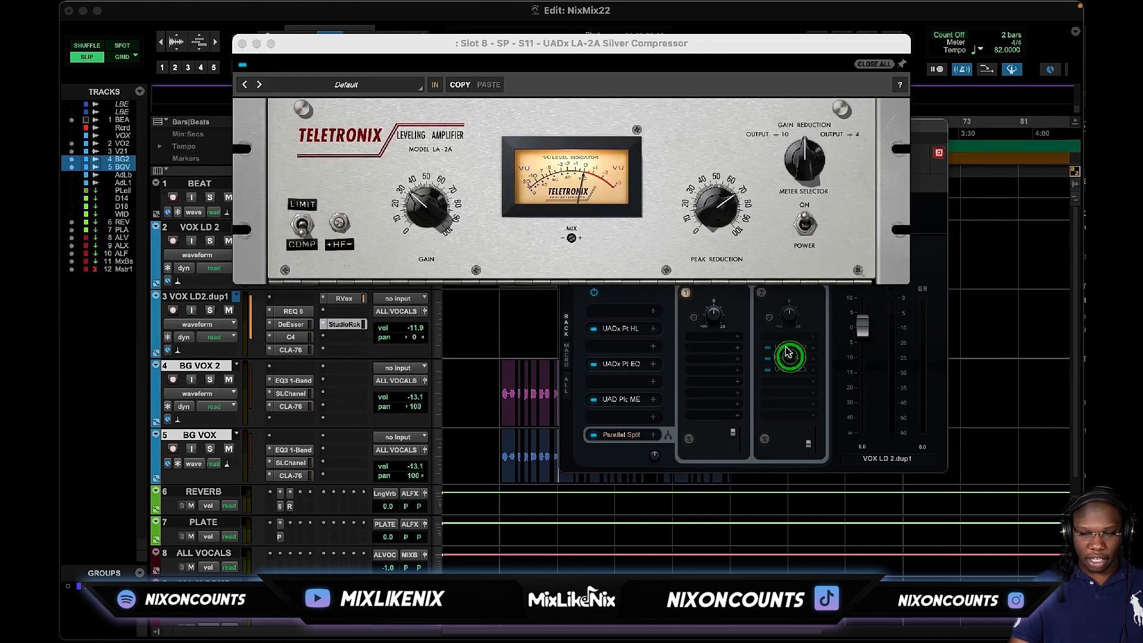
left_click_drag(861, 48, 783, 466)
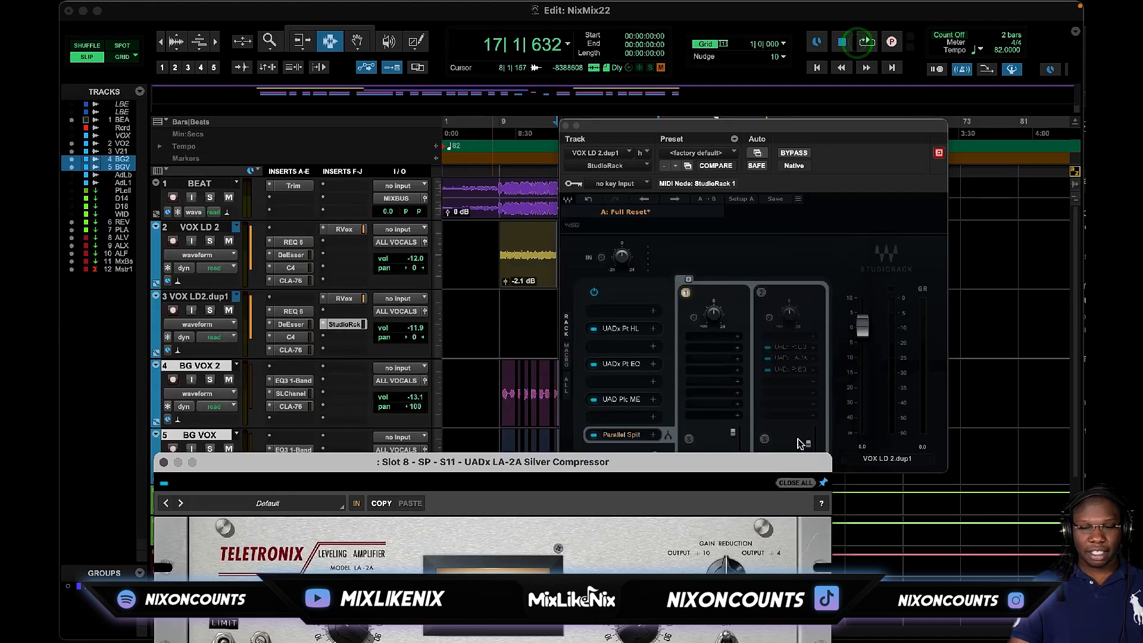
left_click(790, 348)
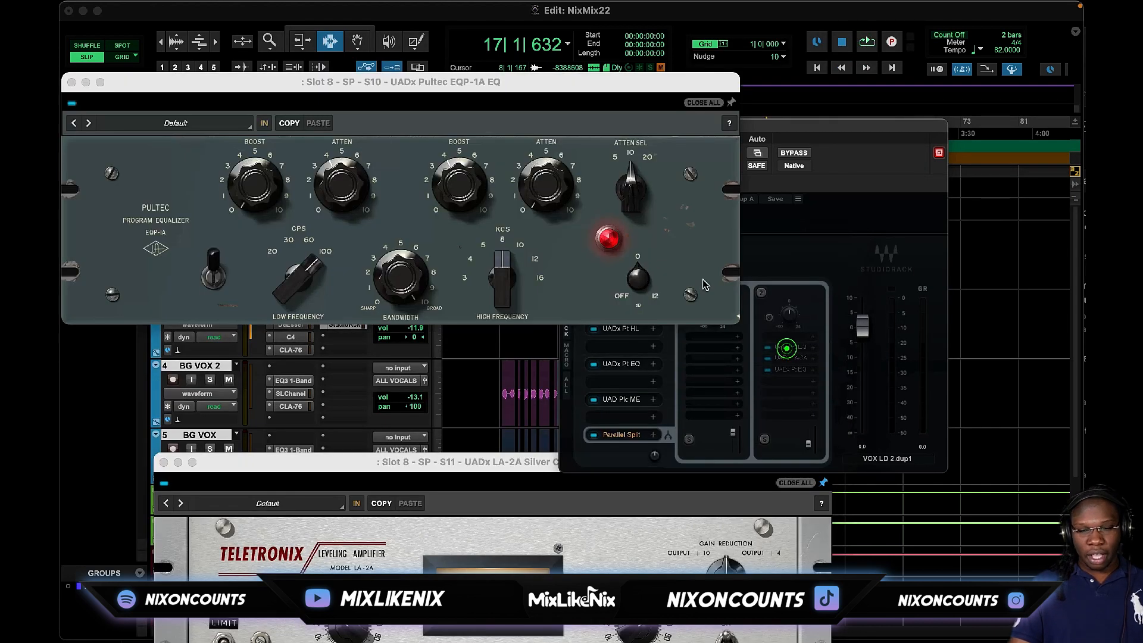
left_click(732, 103)
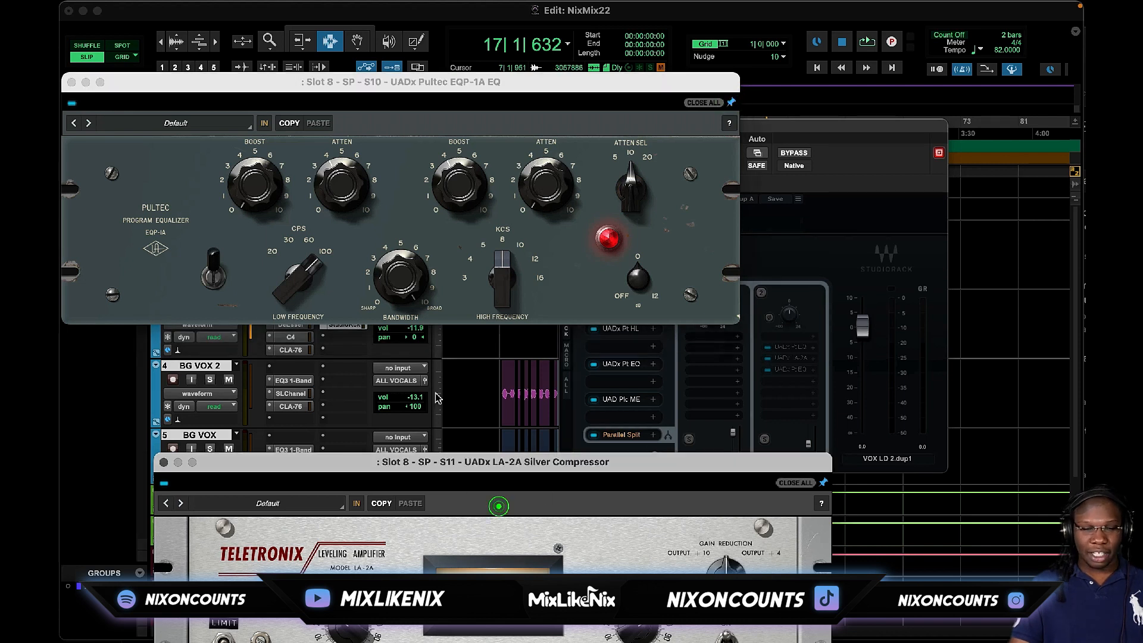
left_click_drag(465, 466, 395, 322)
left_click_drag(414, 82, 424, 10)
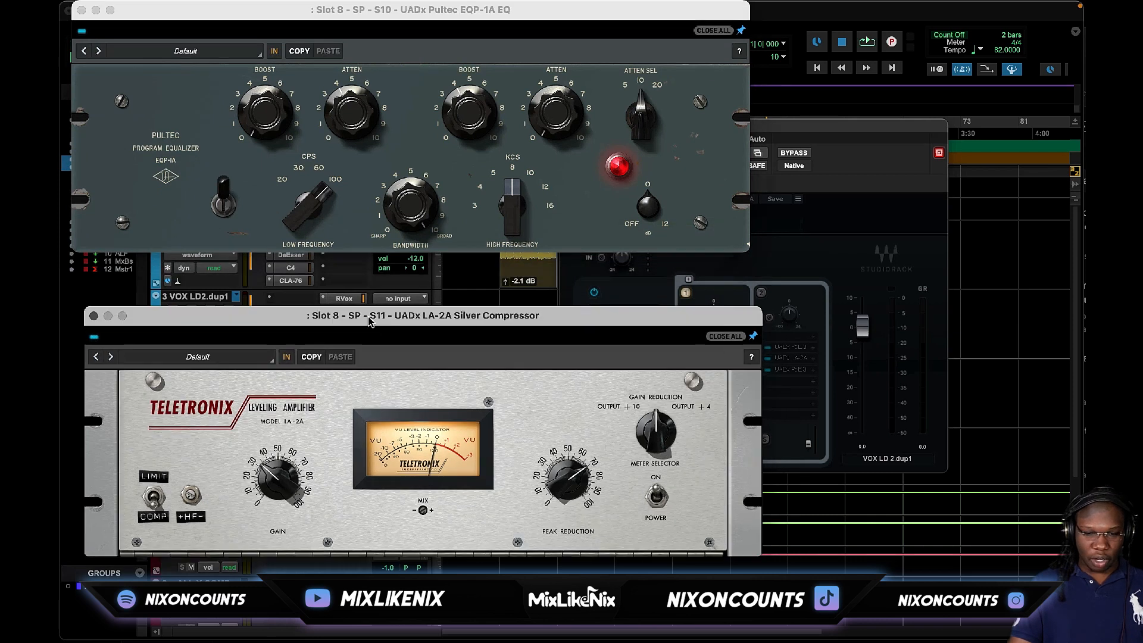
left_click_drag(371, 316, 353, 262)
Step: Open the second Pultec EQP-1A in slot S12 of the parallel chain, placing it below the LA-2A and moving StudioRack aside
left_click(782, 381)
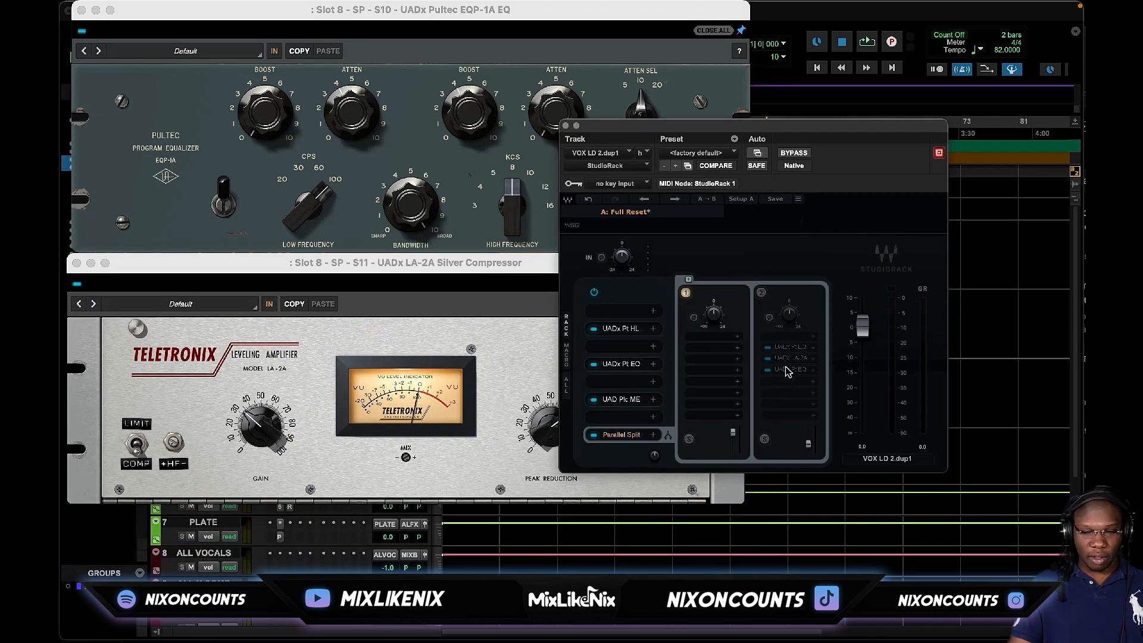
left_click(786, 370)
left_click_drag(785, 130, 698, 464)
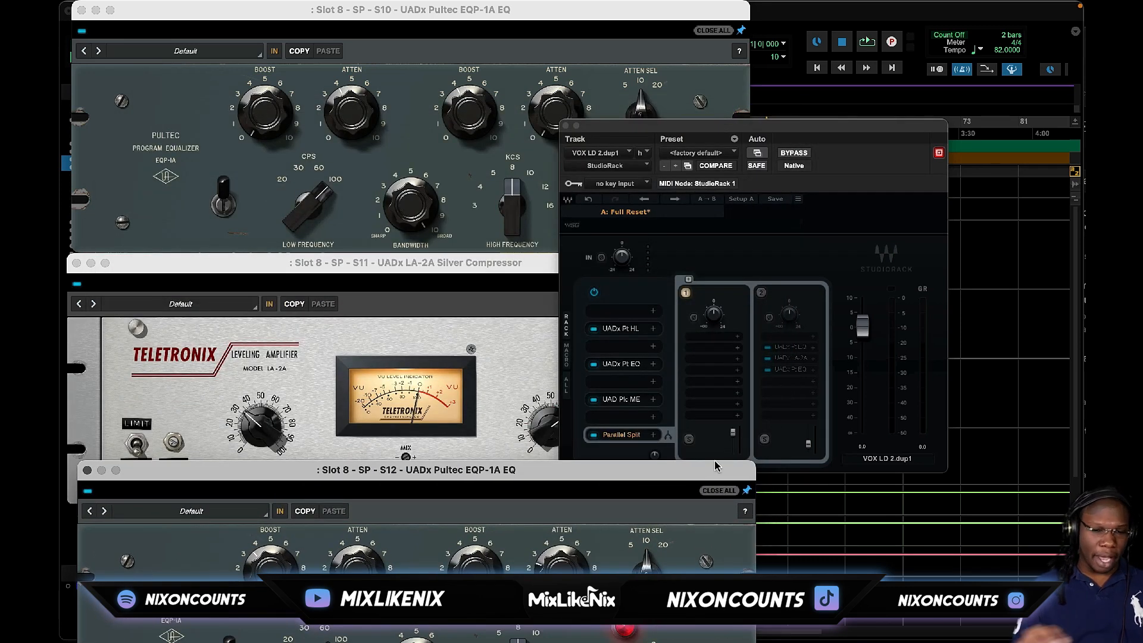
left_click_drag(765, 126, 968, 81)
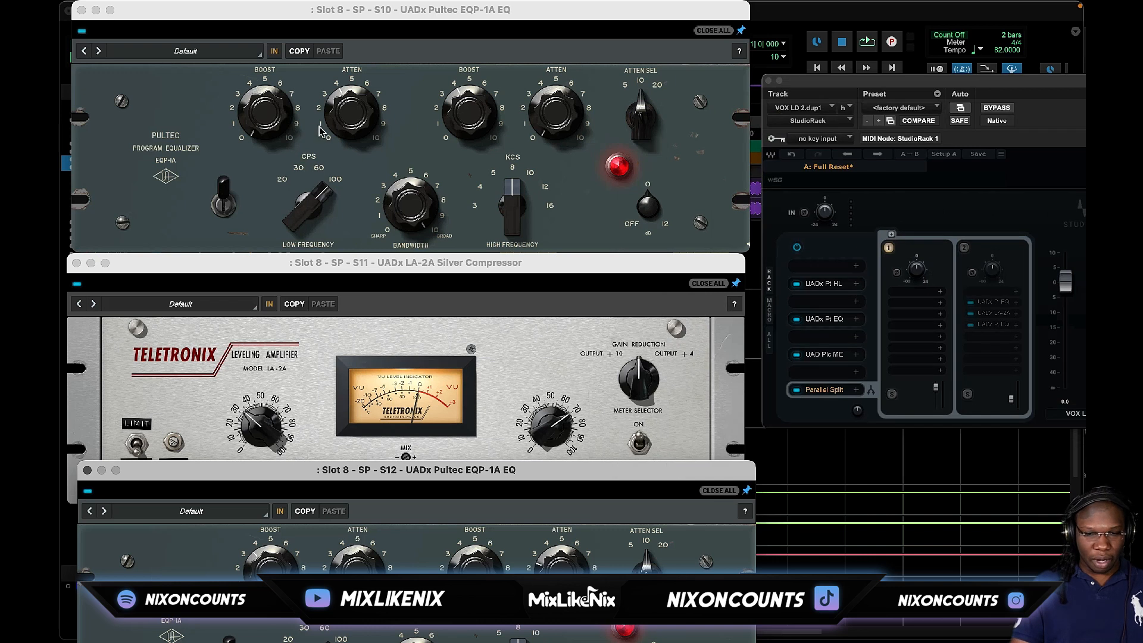
Step: Review the S10 EQP-1A settings and restack the LA-2A and S12 EQP-1A windows to expose their controls
left_click(330, 196)
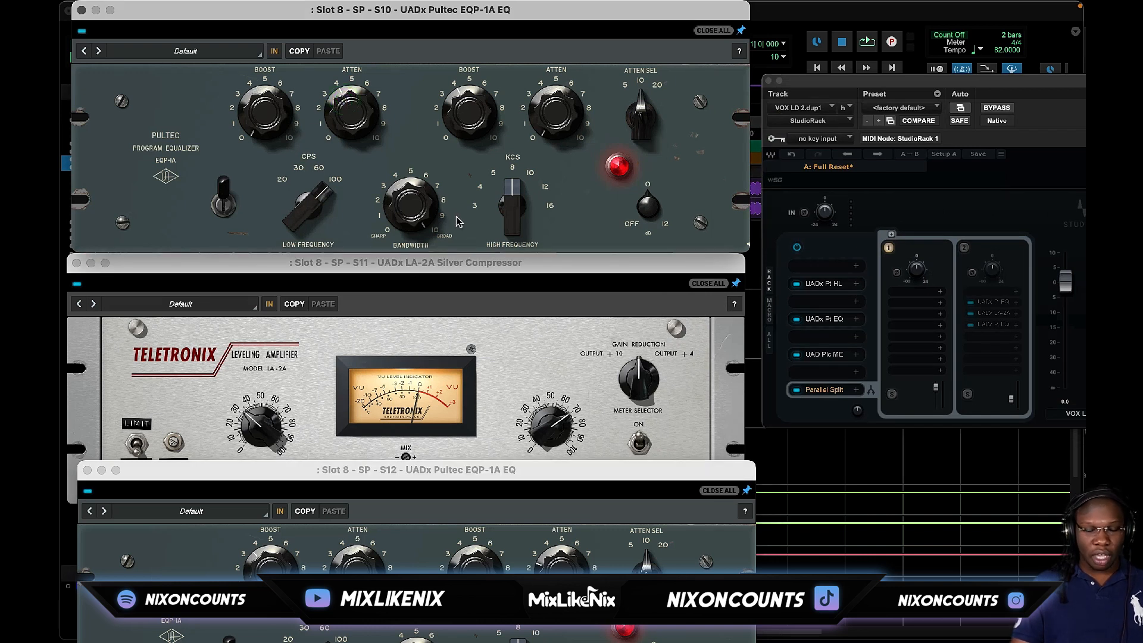
left_click(409, 241)
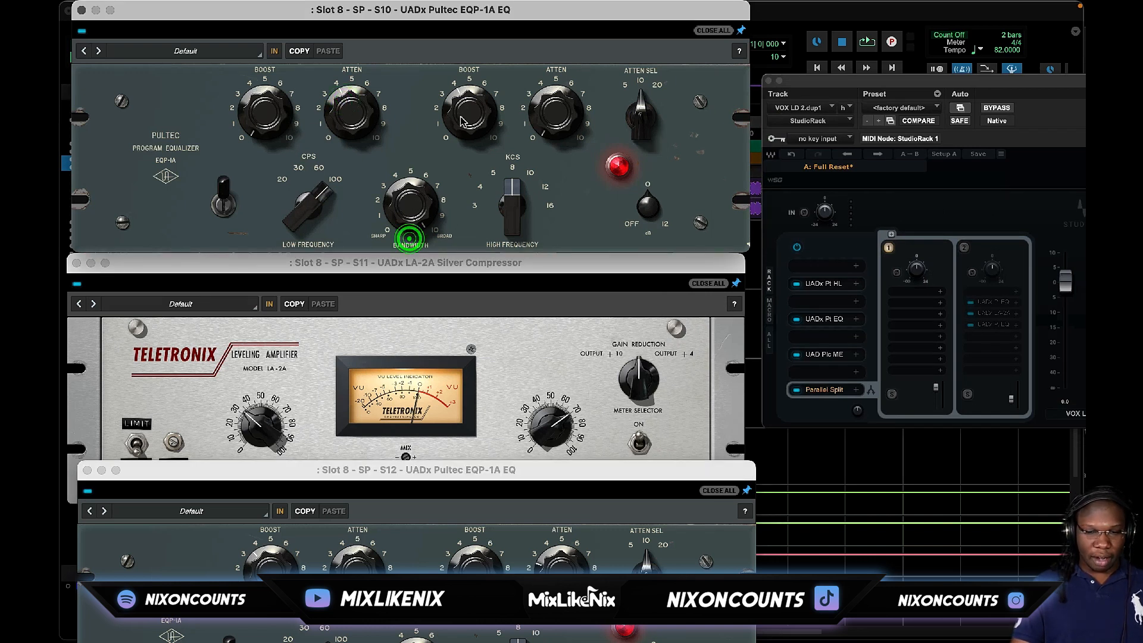
left_click(442, 269)
left_click_drag(442, 269, 447, 177)
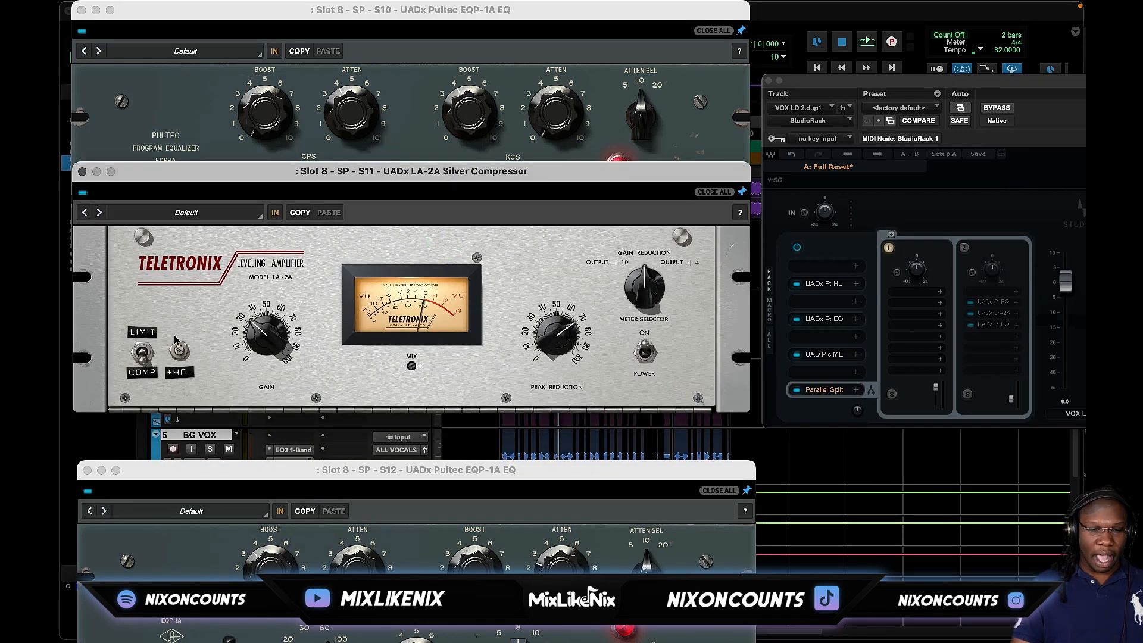
left_click_drag(365, 183, 358, 214)
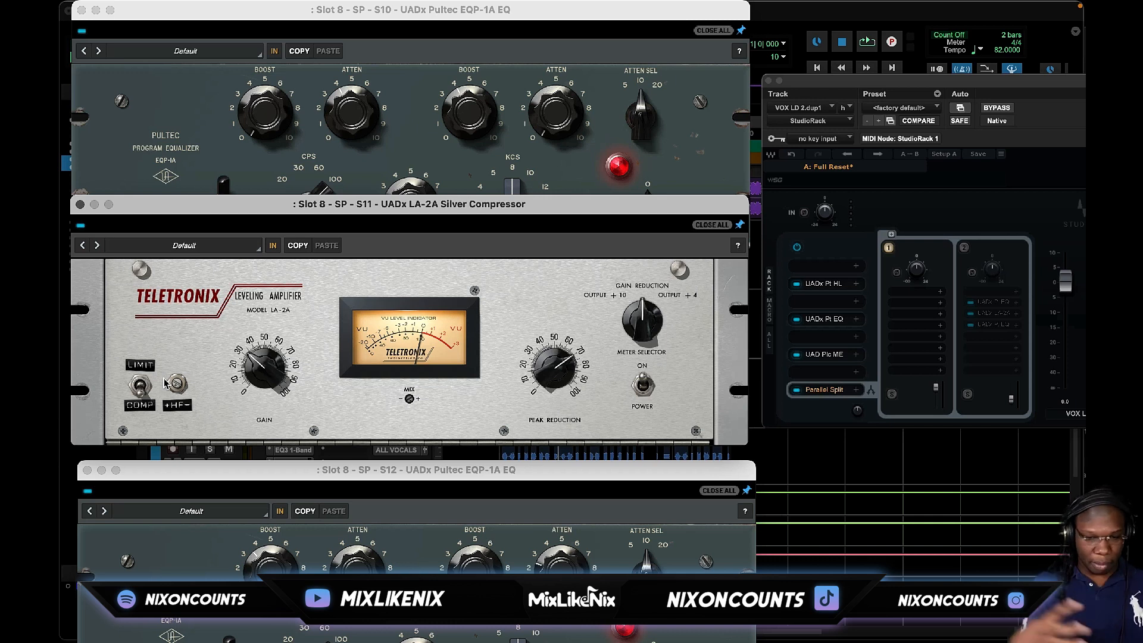
left_click_drag(369, 479, 359, 376)
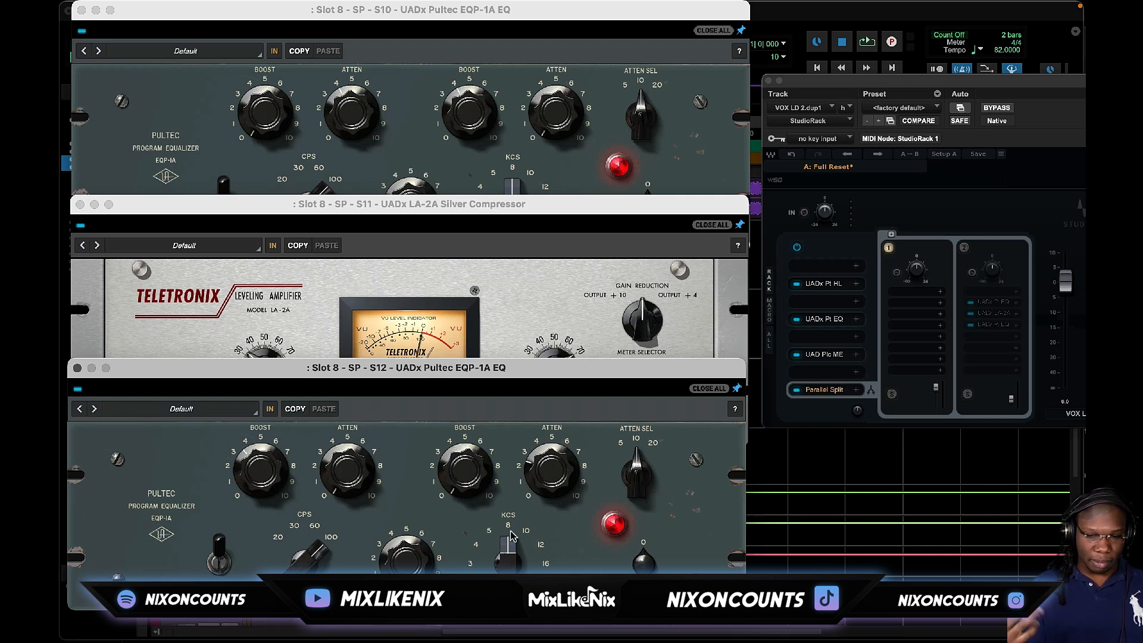
Step: Close the S12 EQP-1A, S11 LA-2A Silver and S10 EQP-1A plug-in windows
left_click(77, 368)
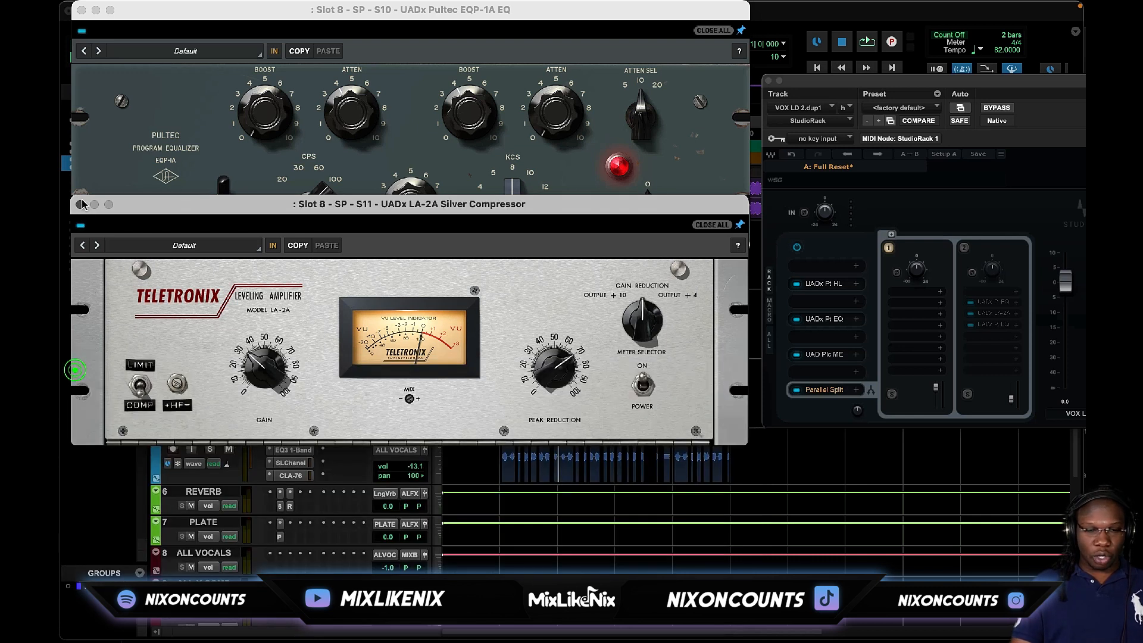
left_click(80, 204)
left_click(81, 10)
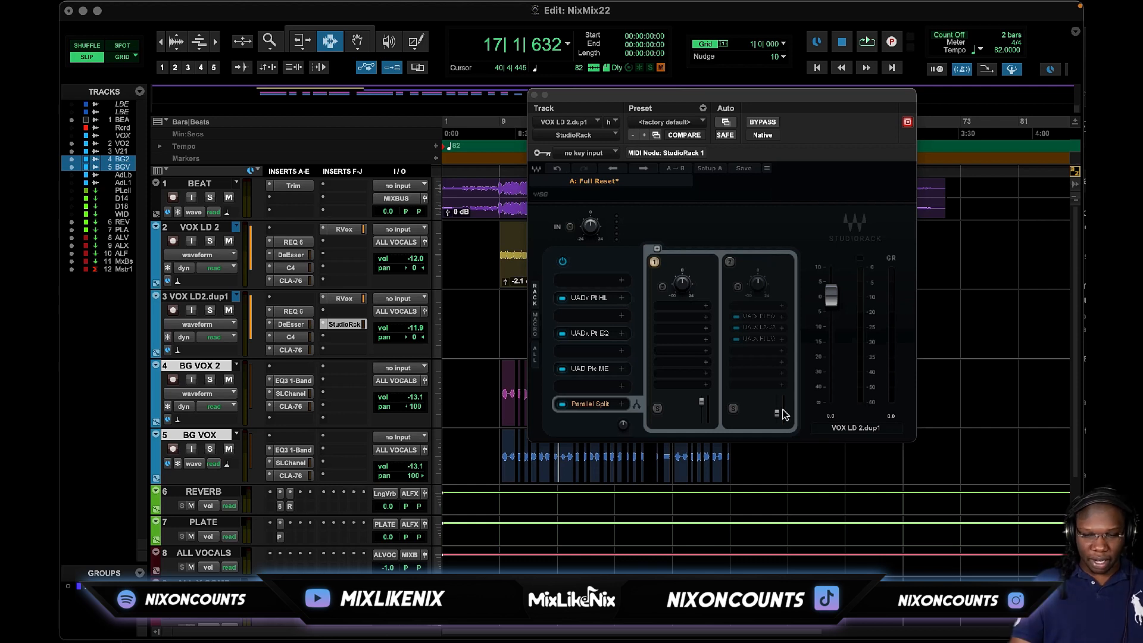
Step: Adjust the second parallel chain's fader and toggle the chain on and off during playback, leaving it enabled
left_click_drag(778, 412, 778, 423)
key("space")
left_click(729, 260)
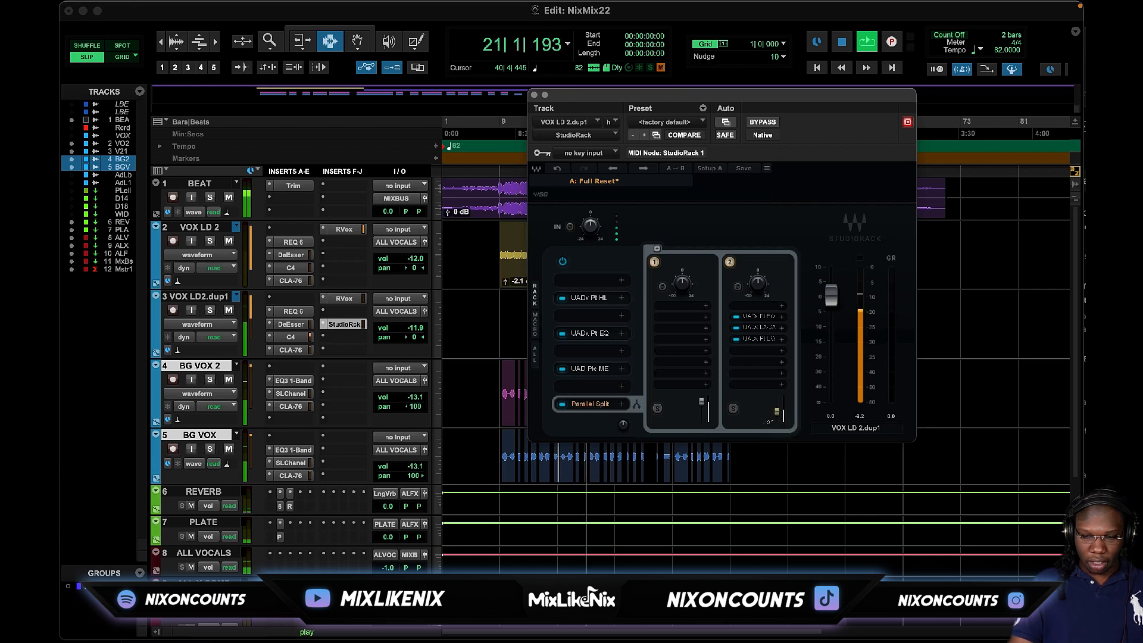
left_click(729, 262)
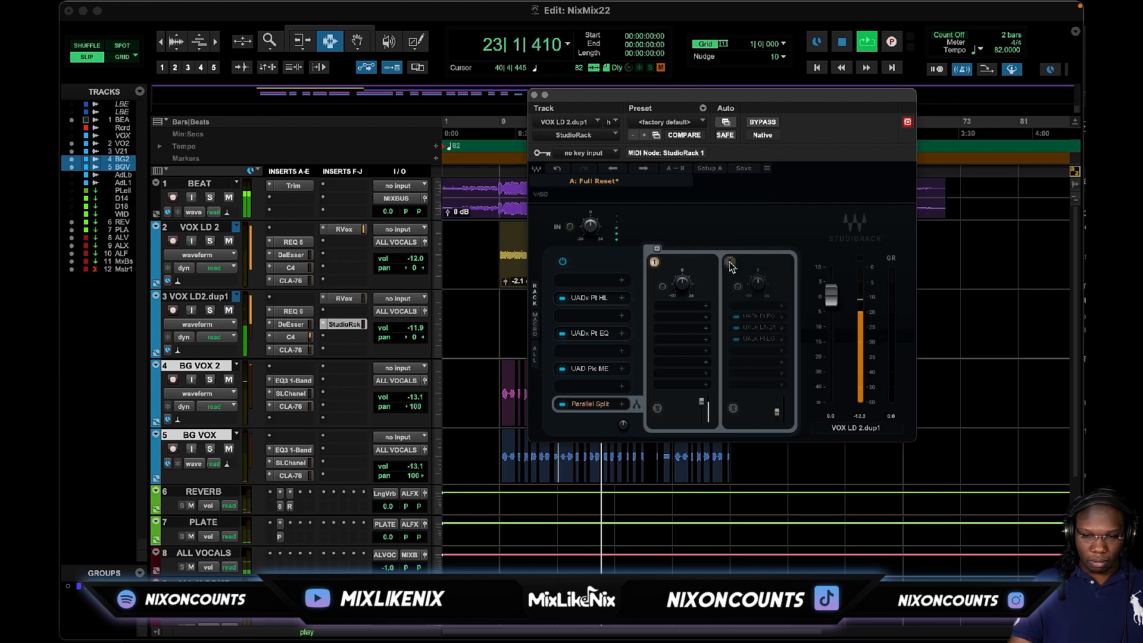
left_click(730, 263)
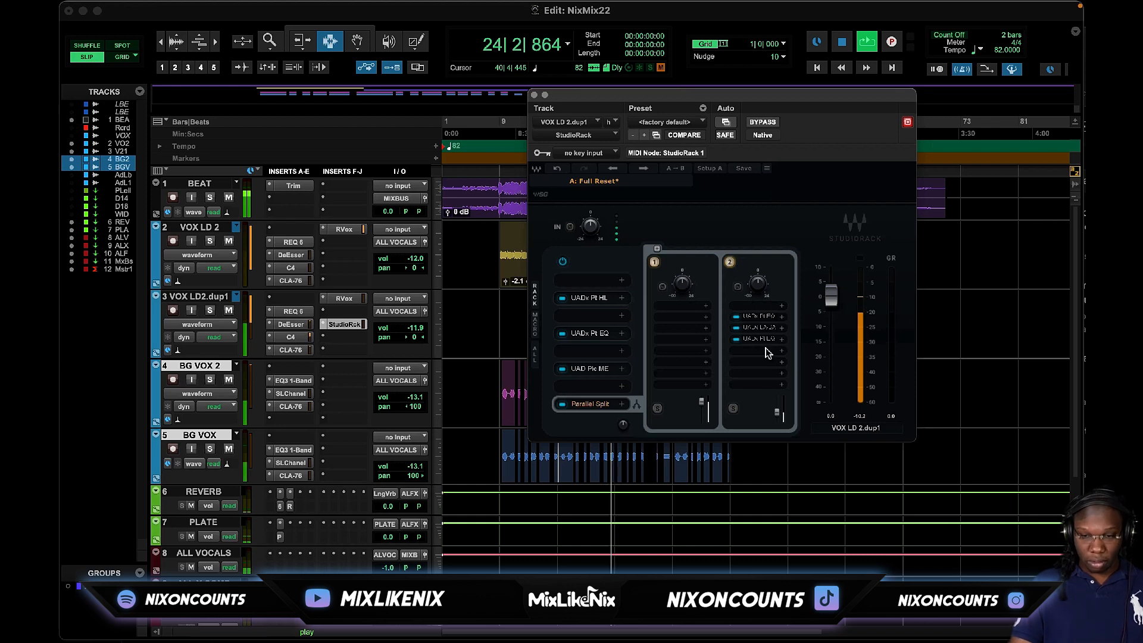
Step: Reopen the second chain's EQP-1A, LA-2A and EQP-1A windows, stacking S12 below the LA-2A and moving StudioRack aside
left_click(760, 317)
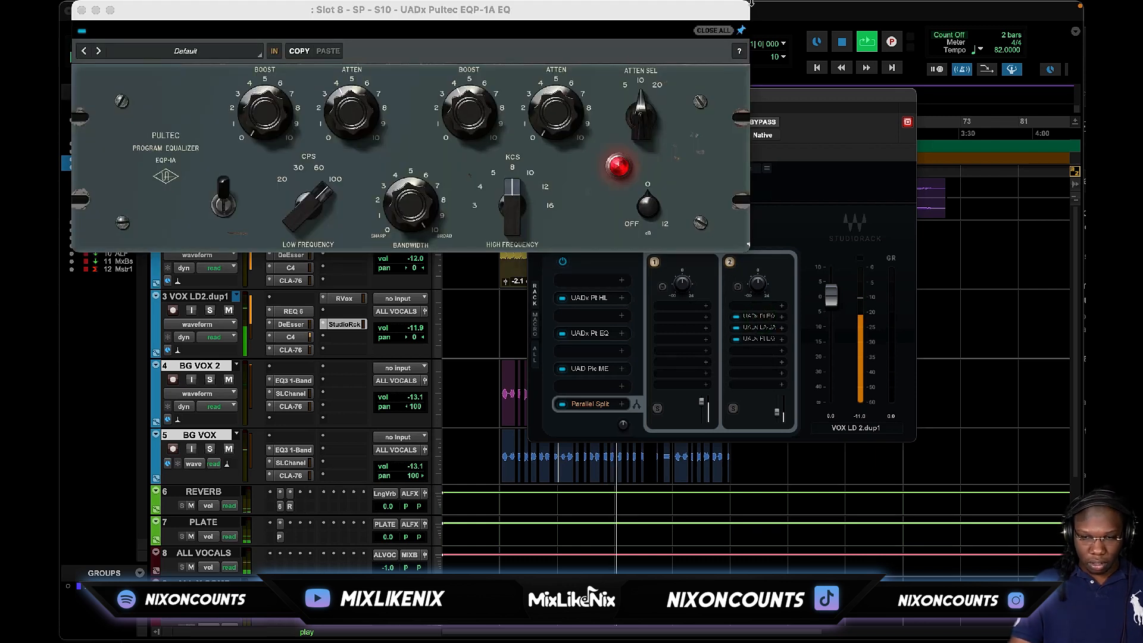
left_click(763, 328)
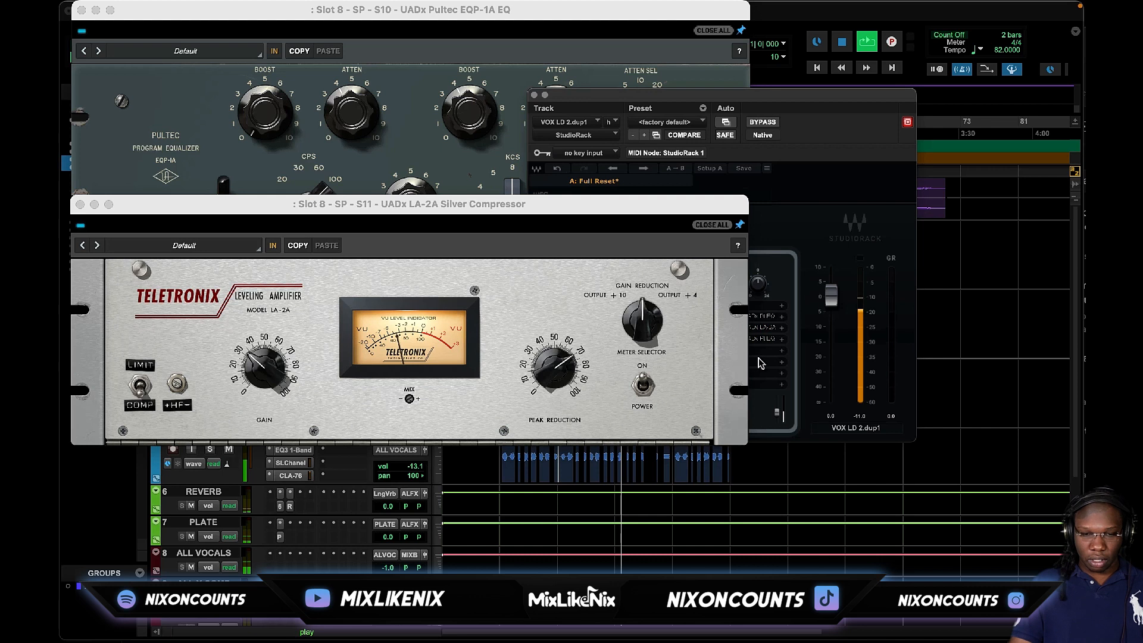
left_click(760, 338)
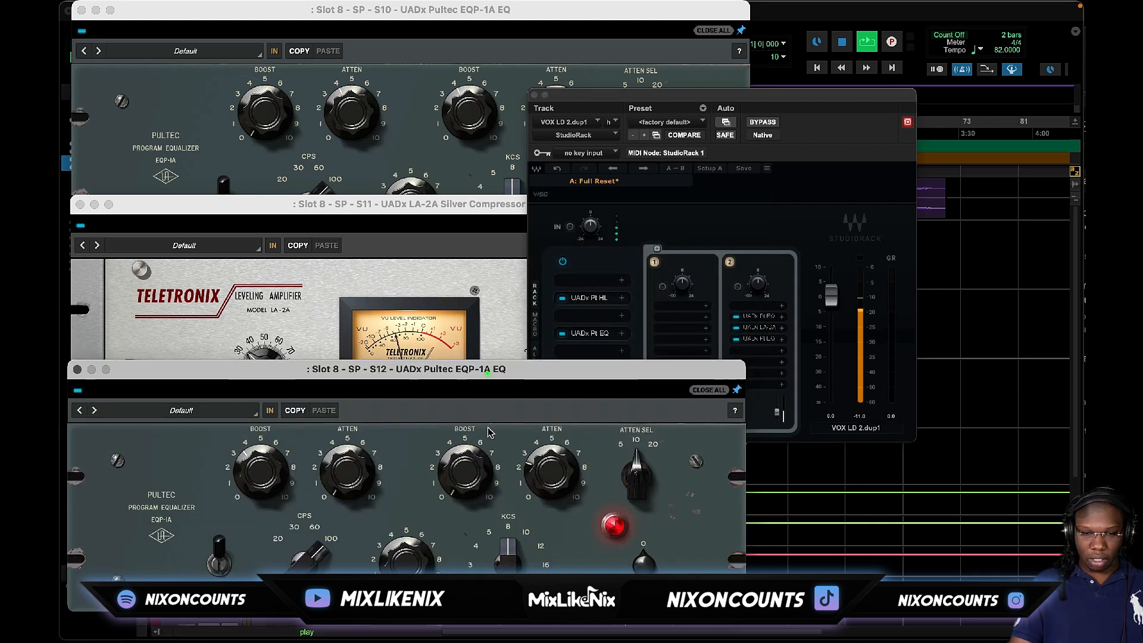
left_click_drag(488, 379, 492, 449)
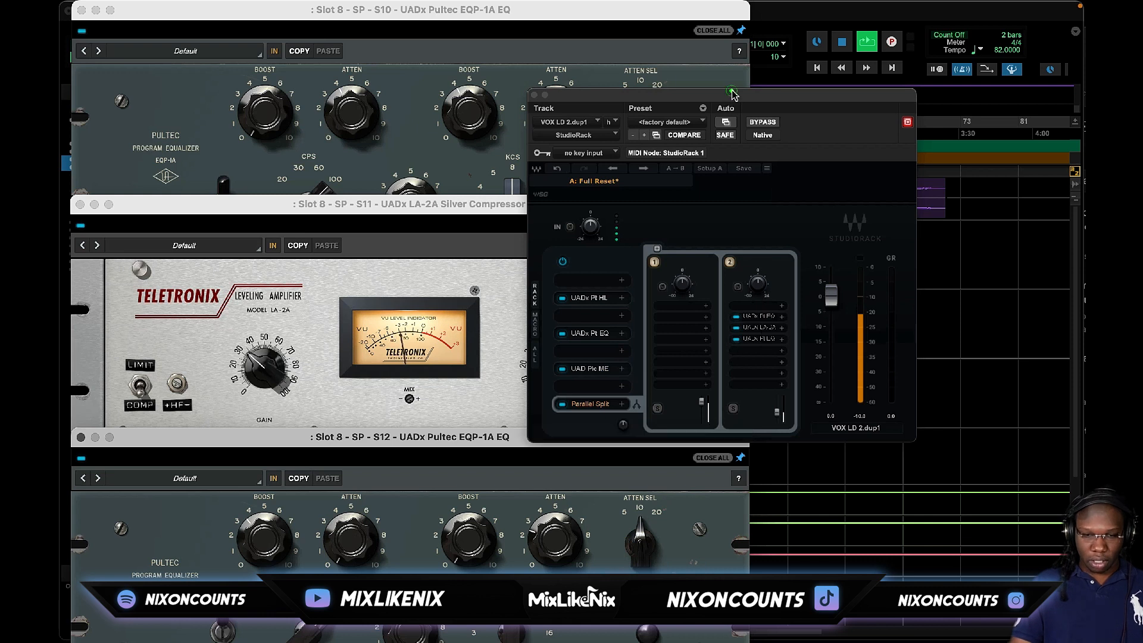
left_click_drag(723, 95, 899, 95)
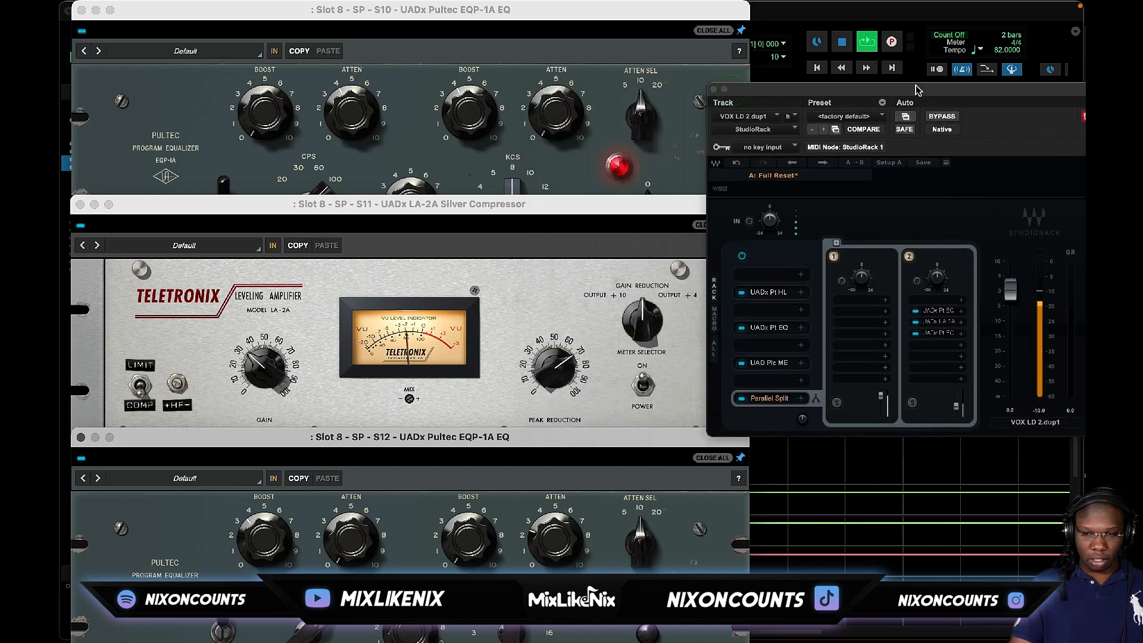
Step: Restart playback and toggle StudioRack's bypass to compare the processed and dry vocal, ending with bypass off and playback stopped
left_click(843, 39)
left_click(868, 41)
left_click(947, 117)
mouse_move(957, 92)
left_mouse_down()
mouse_move(895, 92)
mouse_move(942, 107)
left_mouse_up()
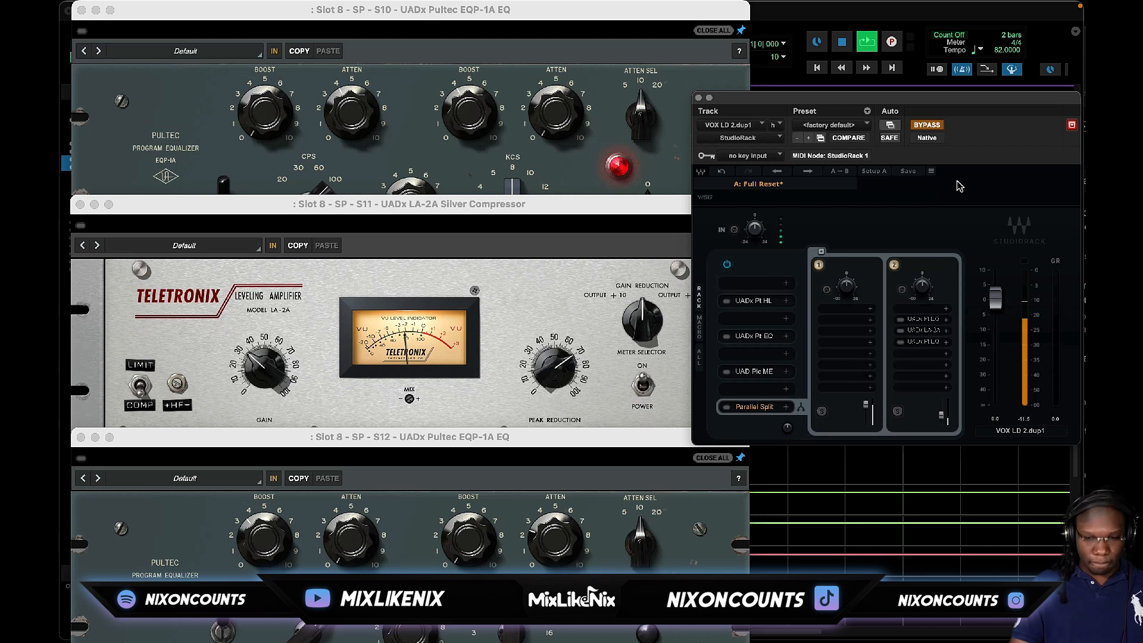
left_click(940, 126)
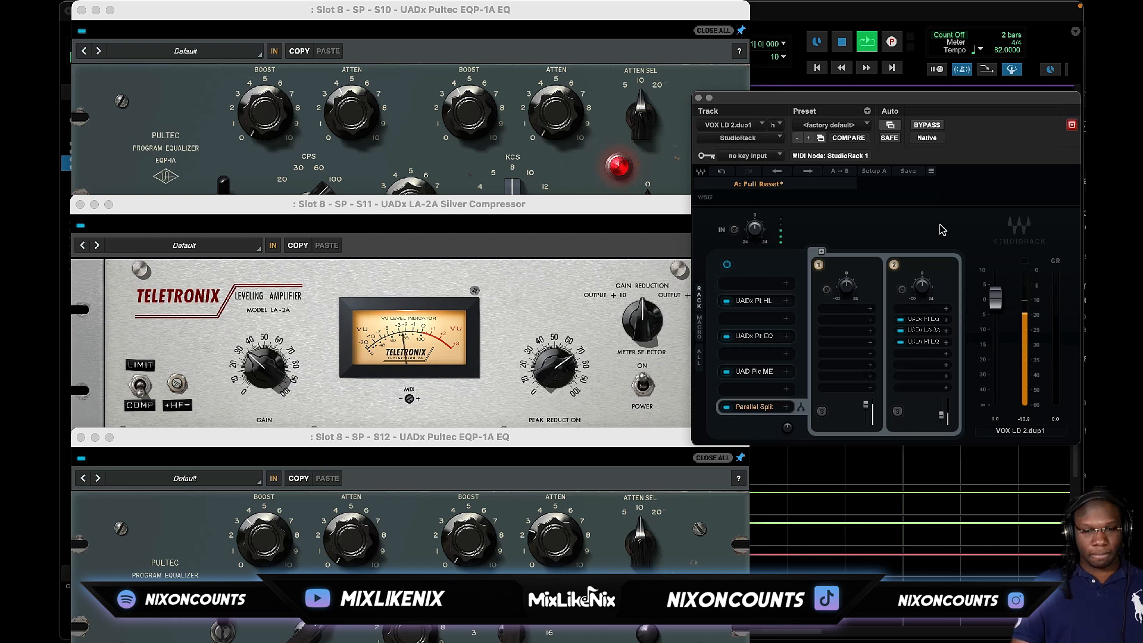
left_click(930, 126)
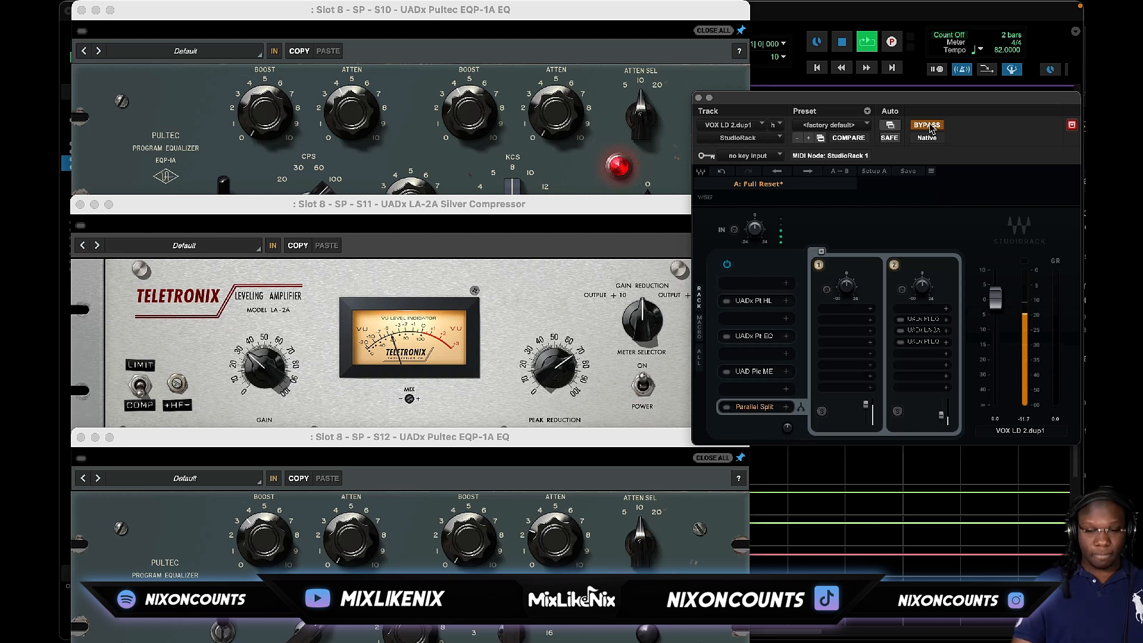
left_click(930, 127)
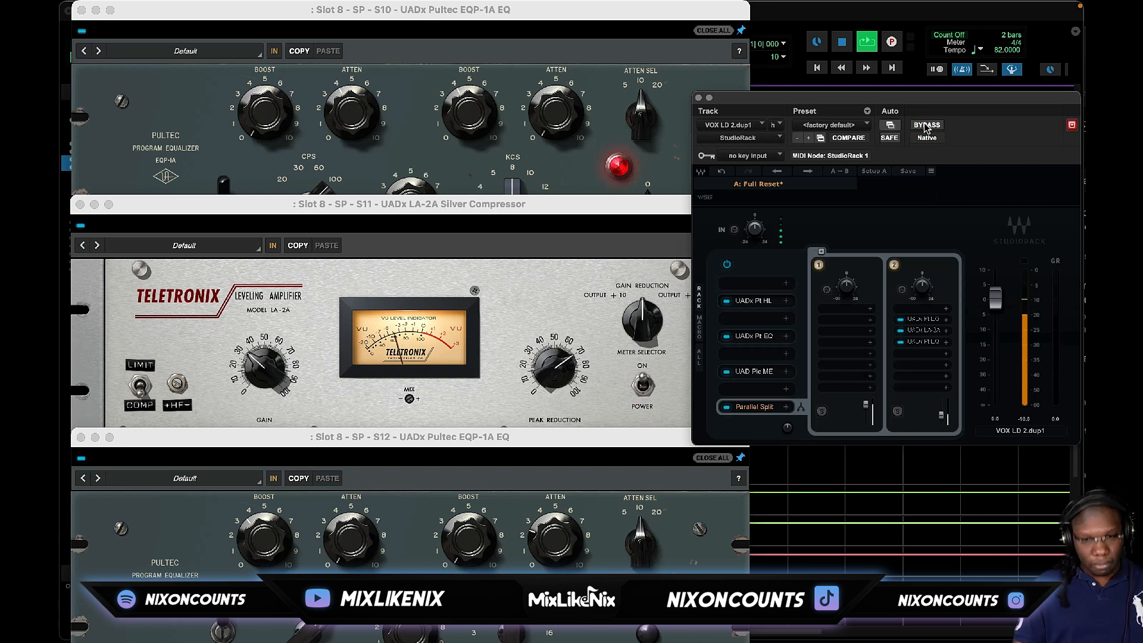
left_click(844, 46)
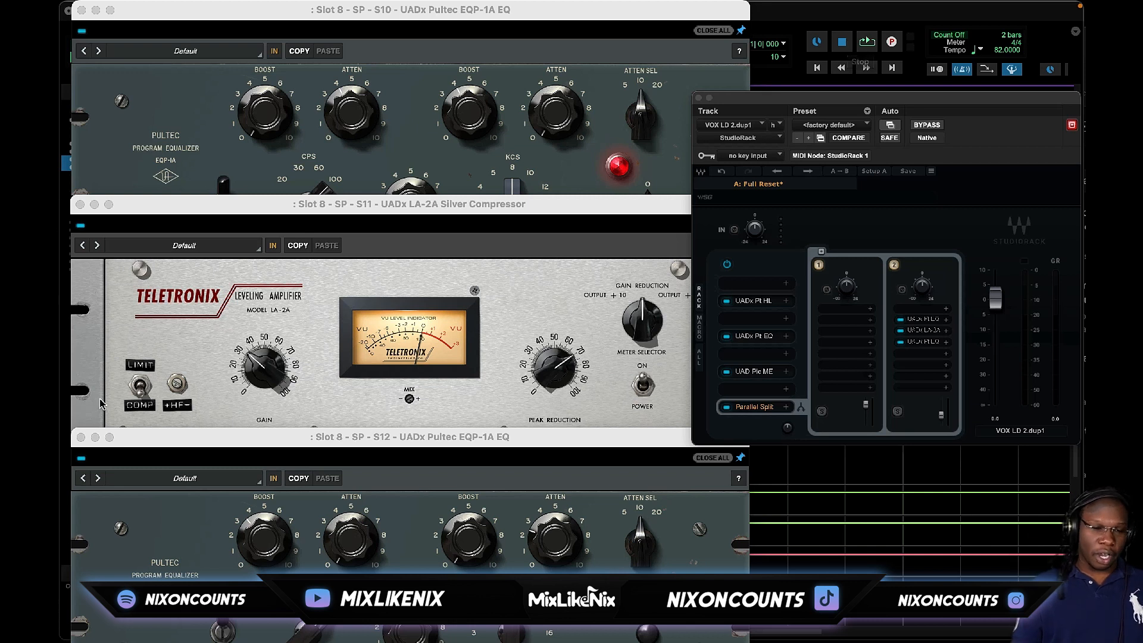
Step: Close all three parallel-chain plug-in windows and move StudioRack back over the Edit window timeline
left_click(80, 437)
left_click(80, 205)
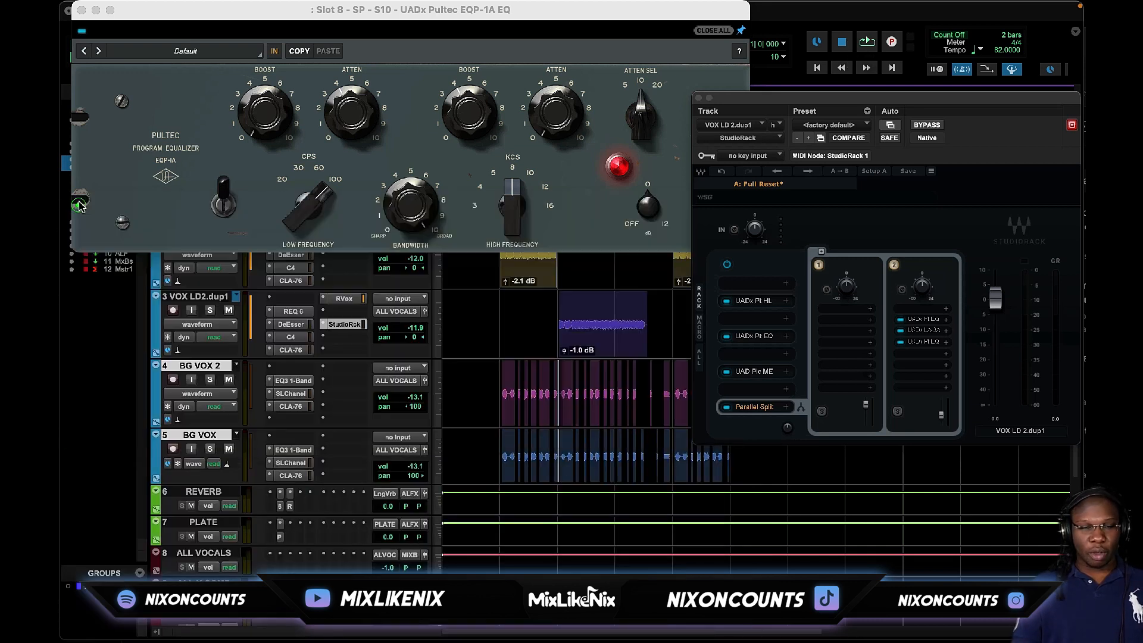
left_click(81, 10)
left_click_drag(815, 102, 749, 137)
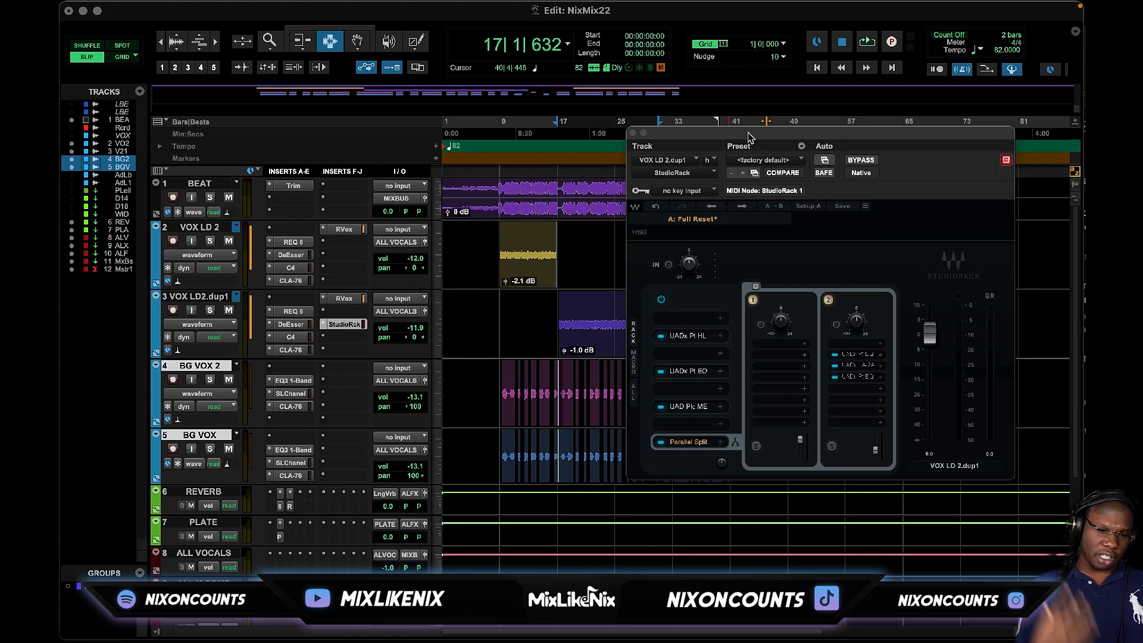